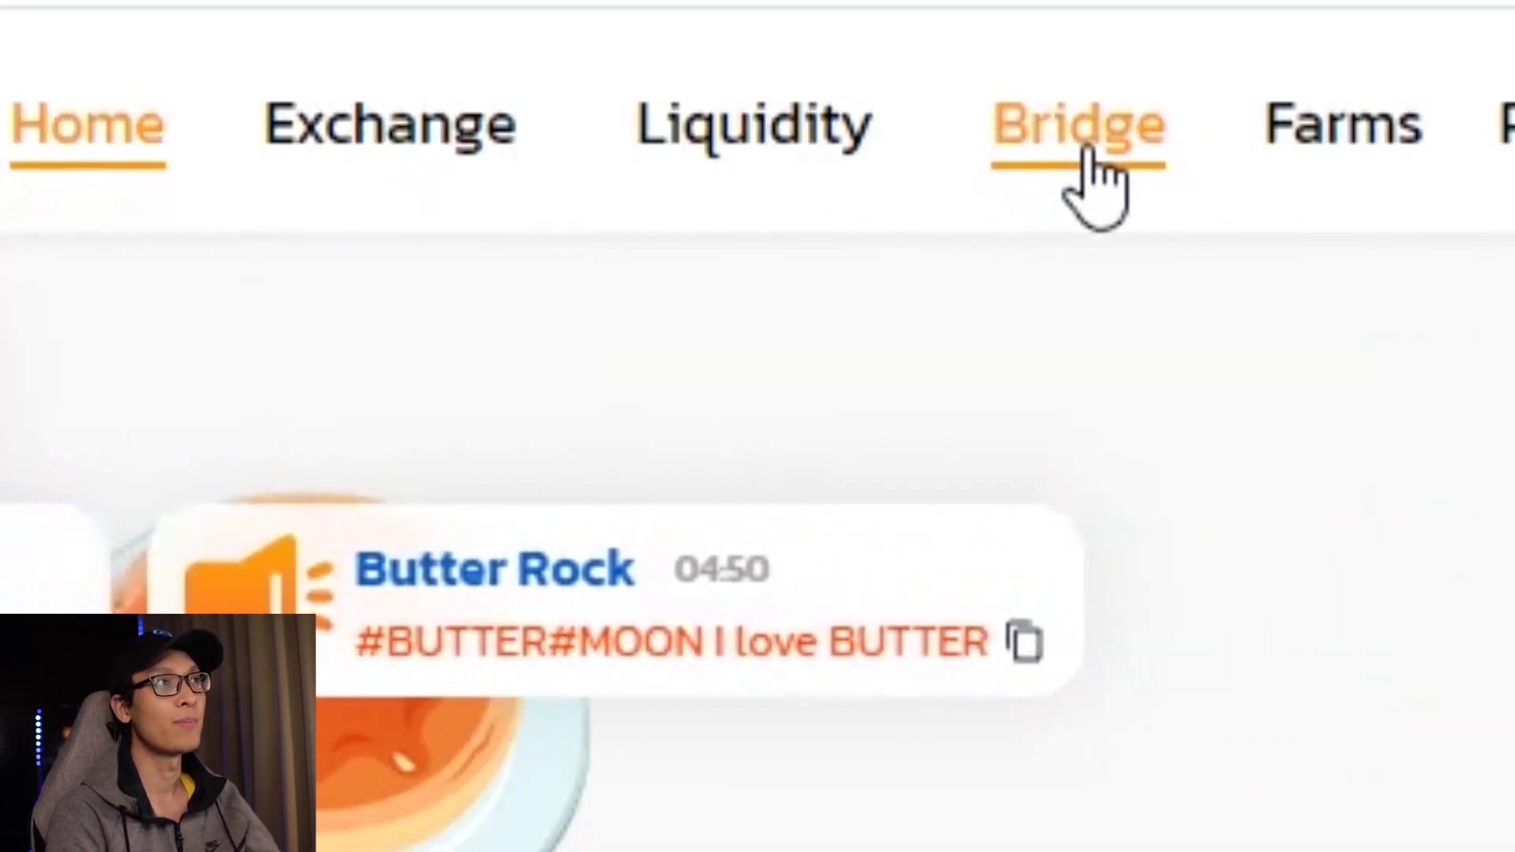
- Open ButterSwap's bridge page and connect MetaMask on BSC, showing the 0.072336 BNB balance
click(1091, 150)
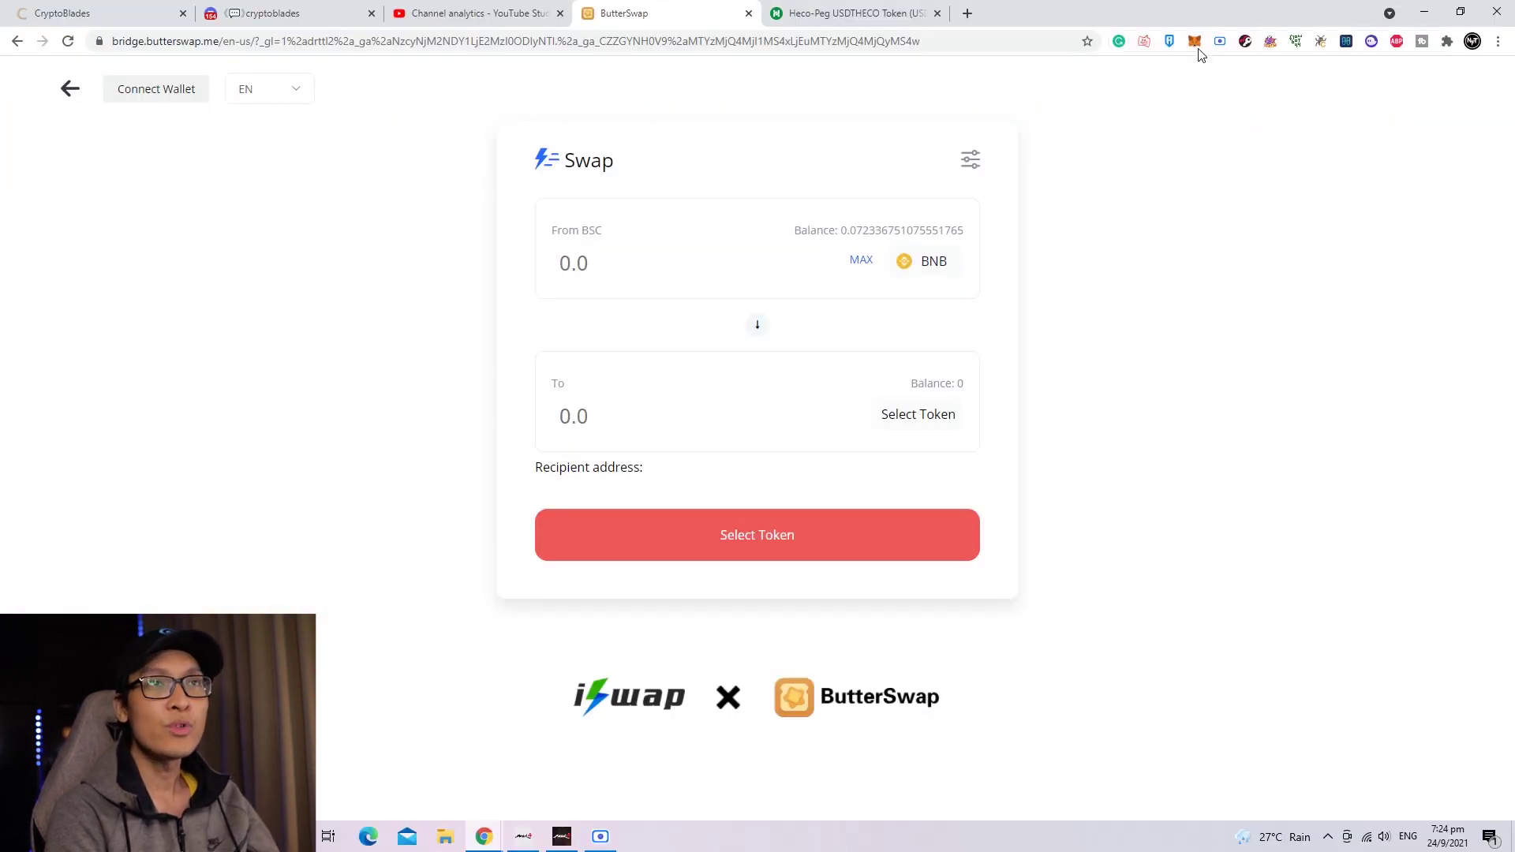
click(1194, 43)
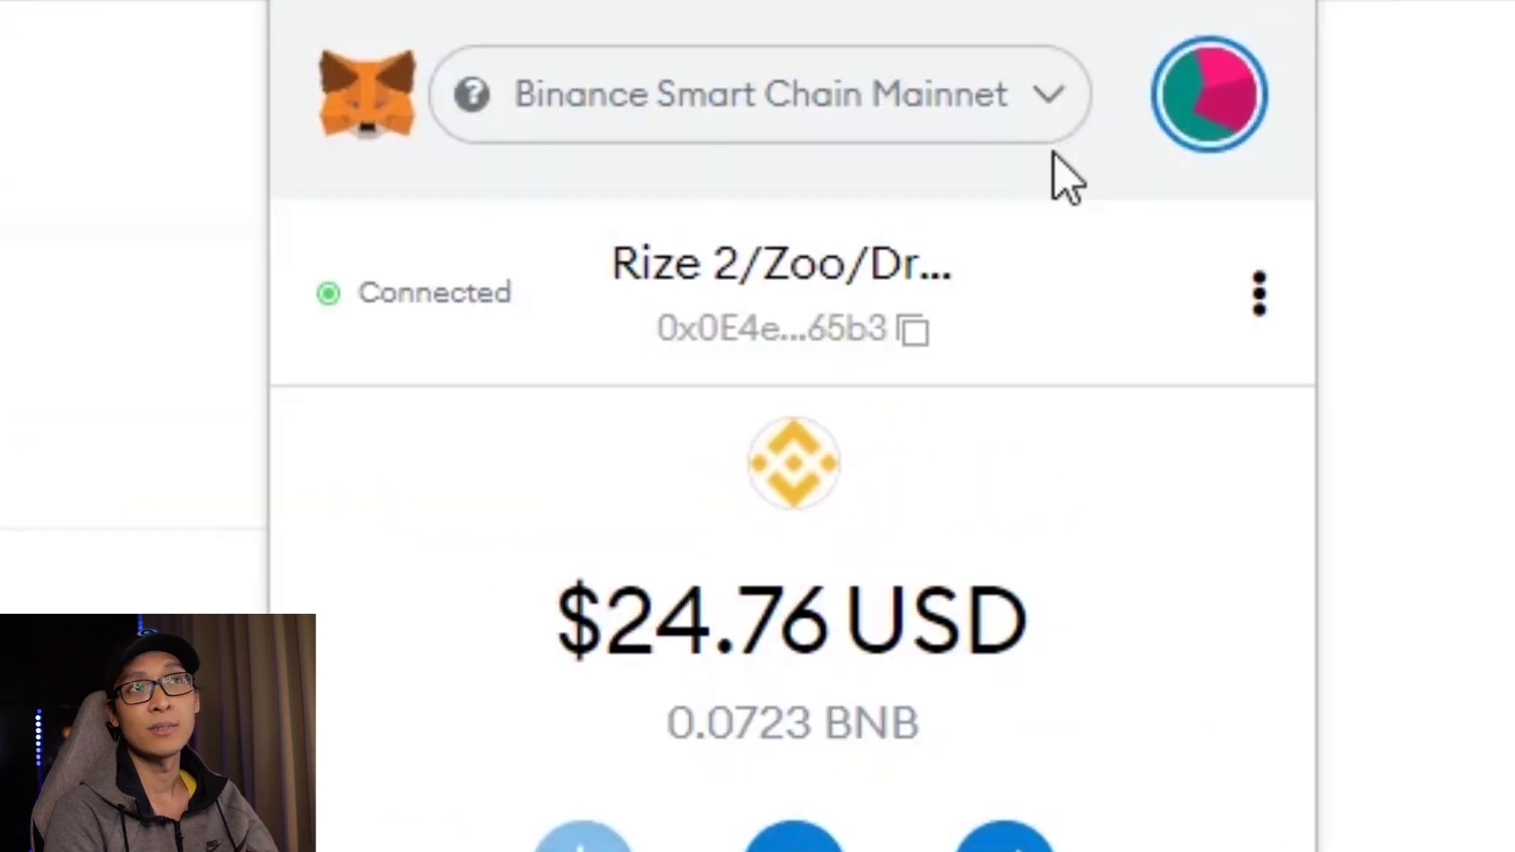
click(168, 95)
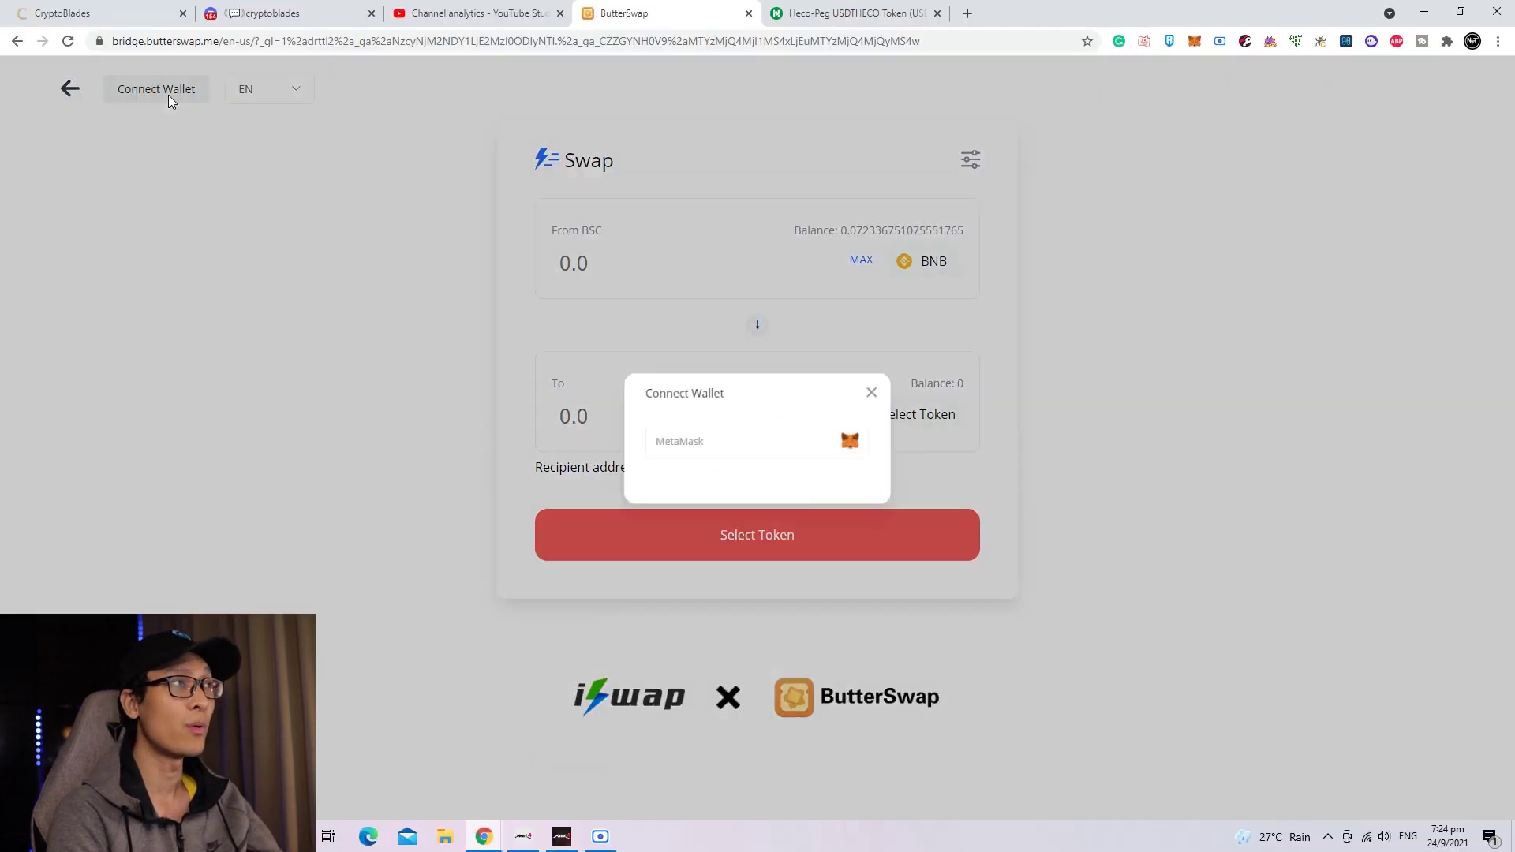
click(758, 440)
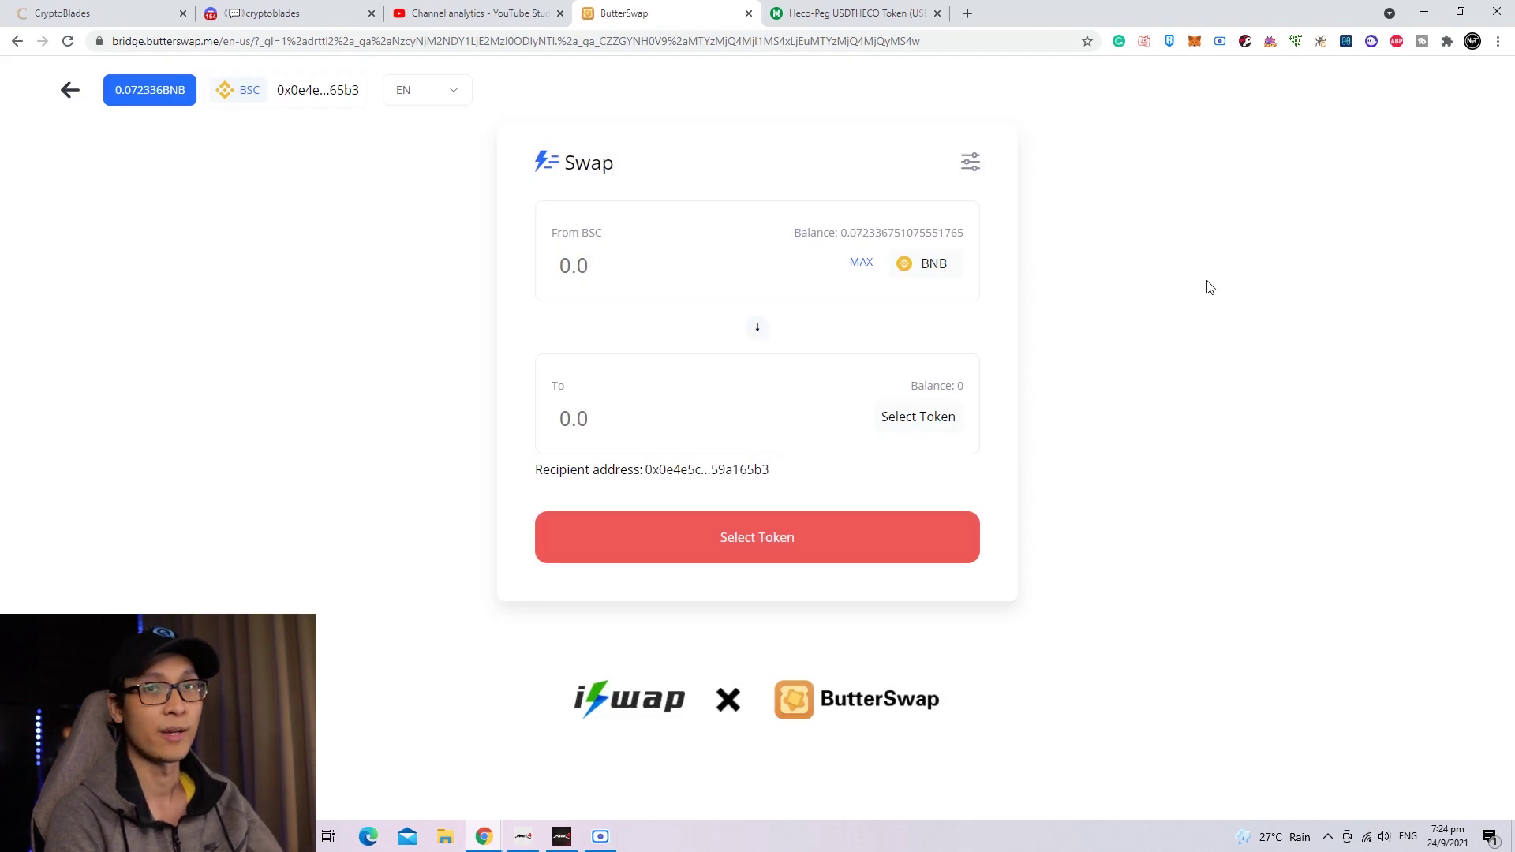
- Set the bridge to send BUSD from BSC and receive HT on HECO
click(932, 269)
click(680, 359)
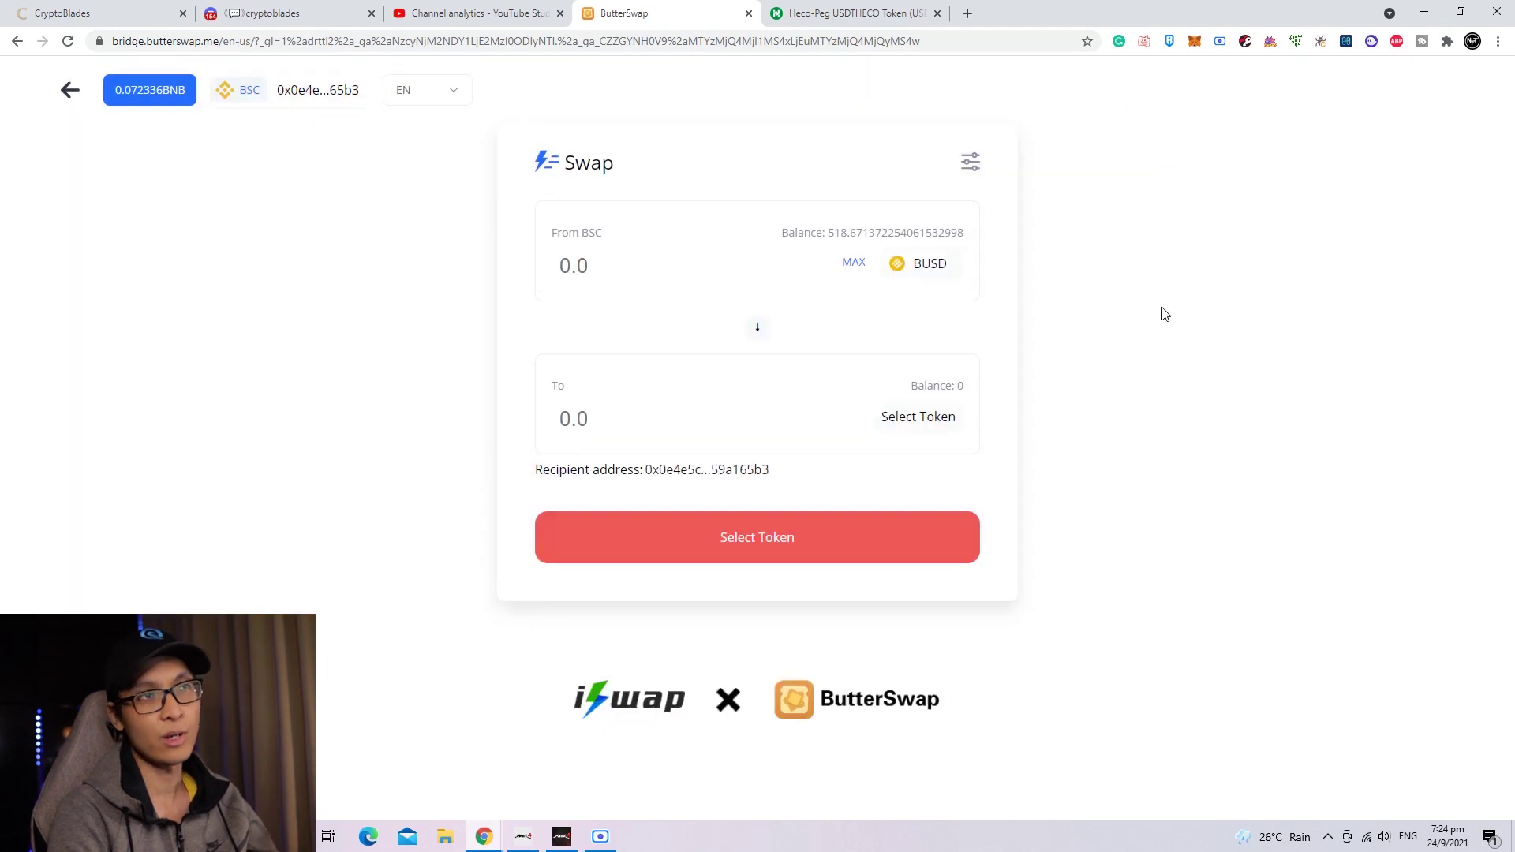
click(953, 424)
click(714, 329)
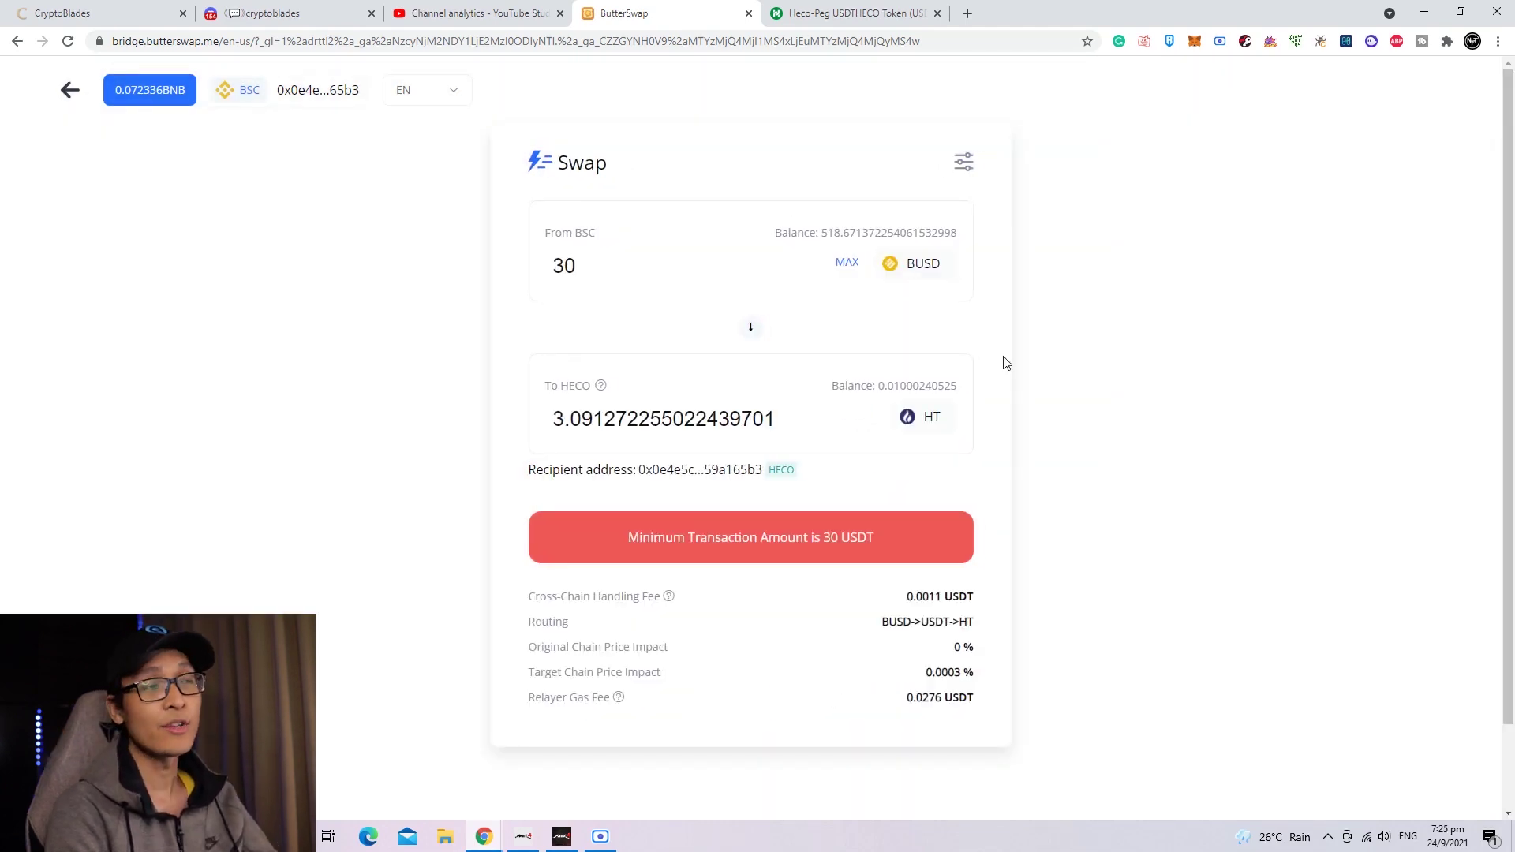
- Review the account's past bridge transactions, then select the 30 send amount for replacement
click(278, 100)
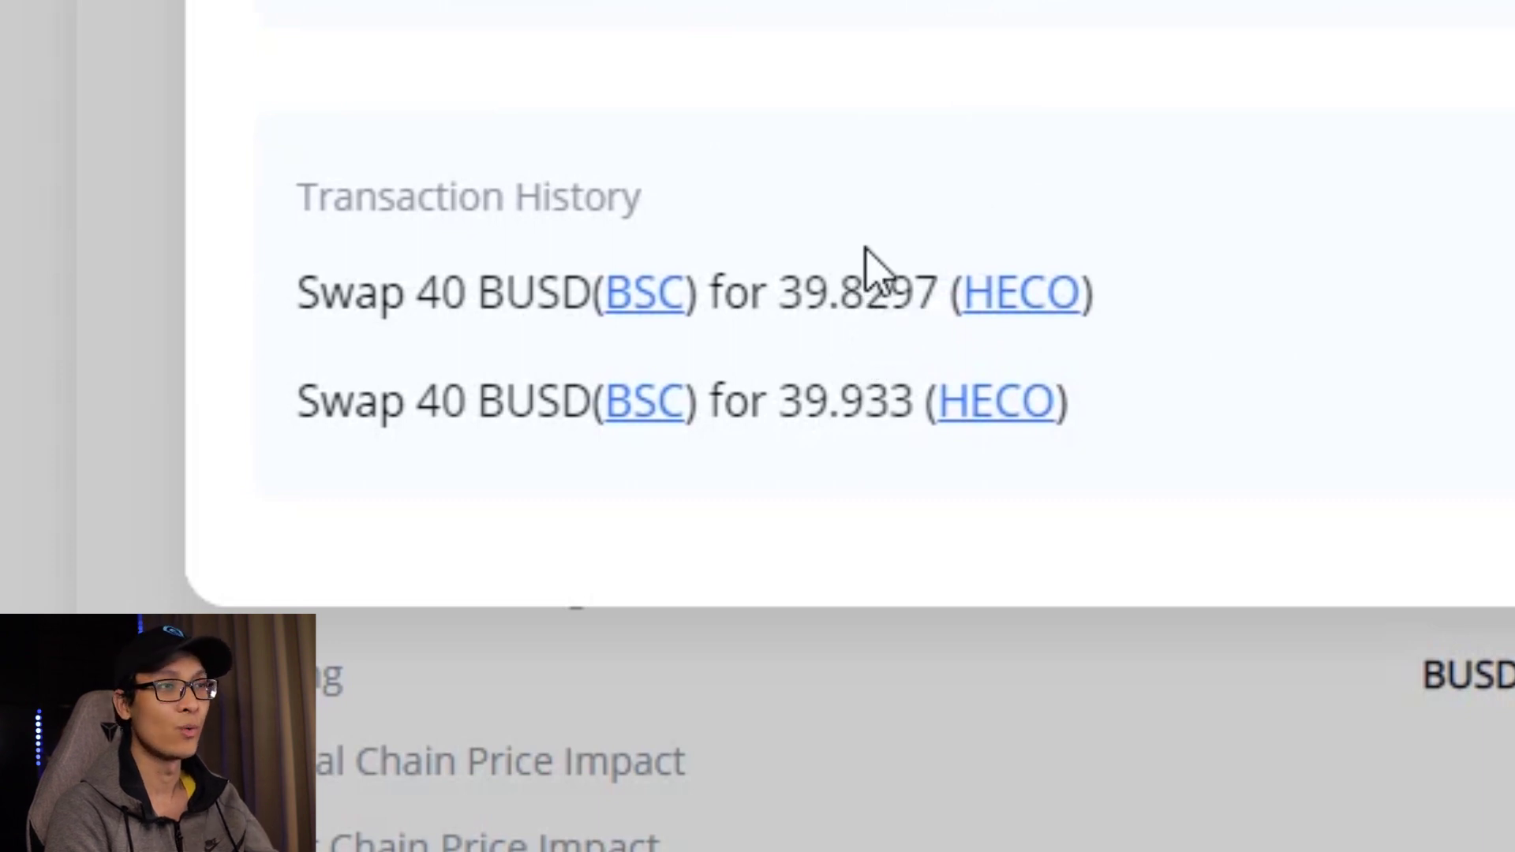
click(1079, 440)
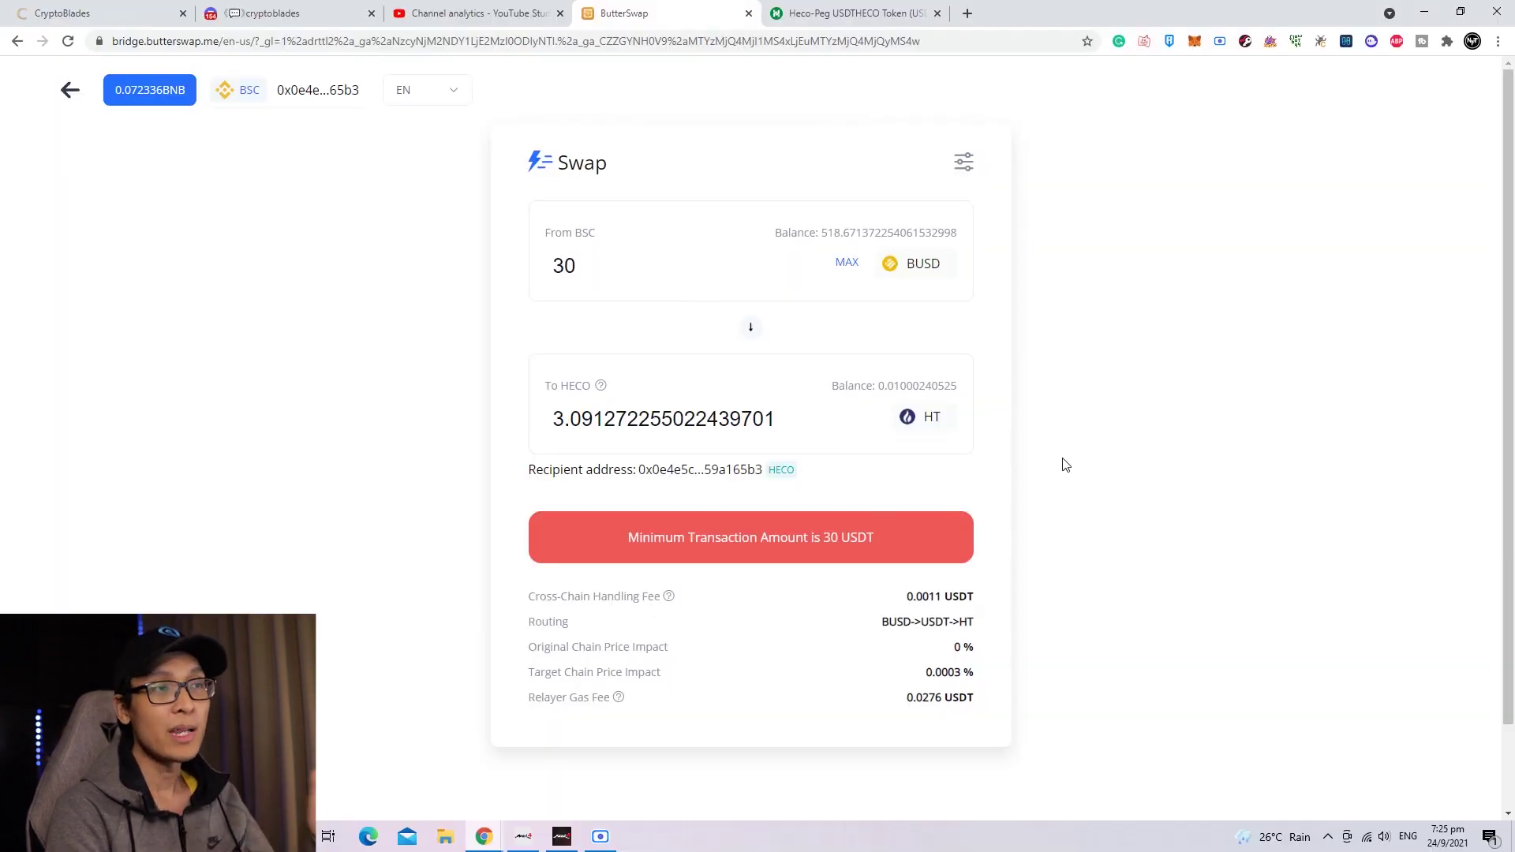
drag(616, 266, 466, 265)
drag(639, 273, 503, 258)
- Enter 31 as the send amount and switch MetaMask to the HECO Network
text(31)
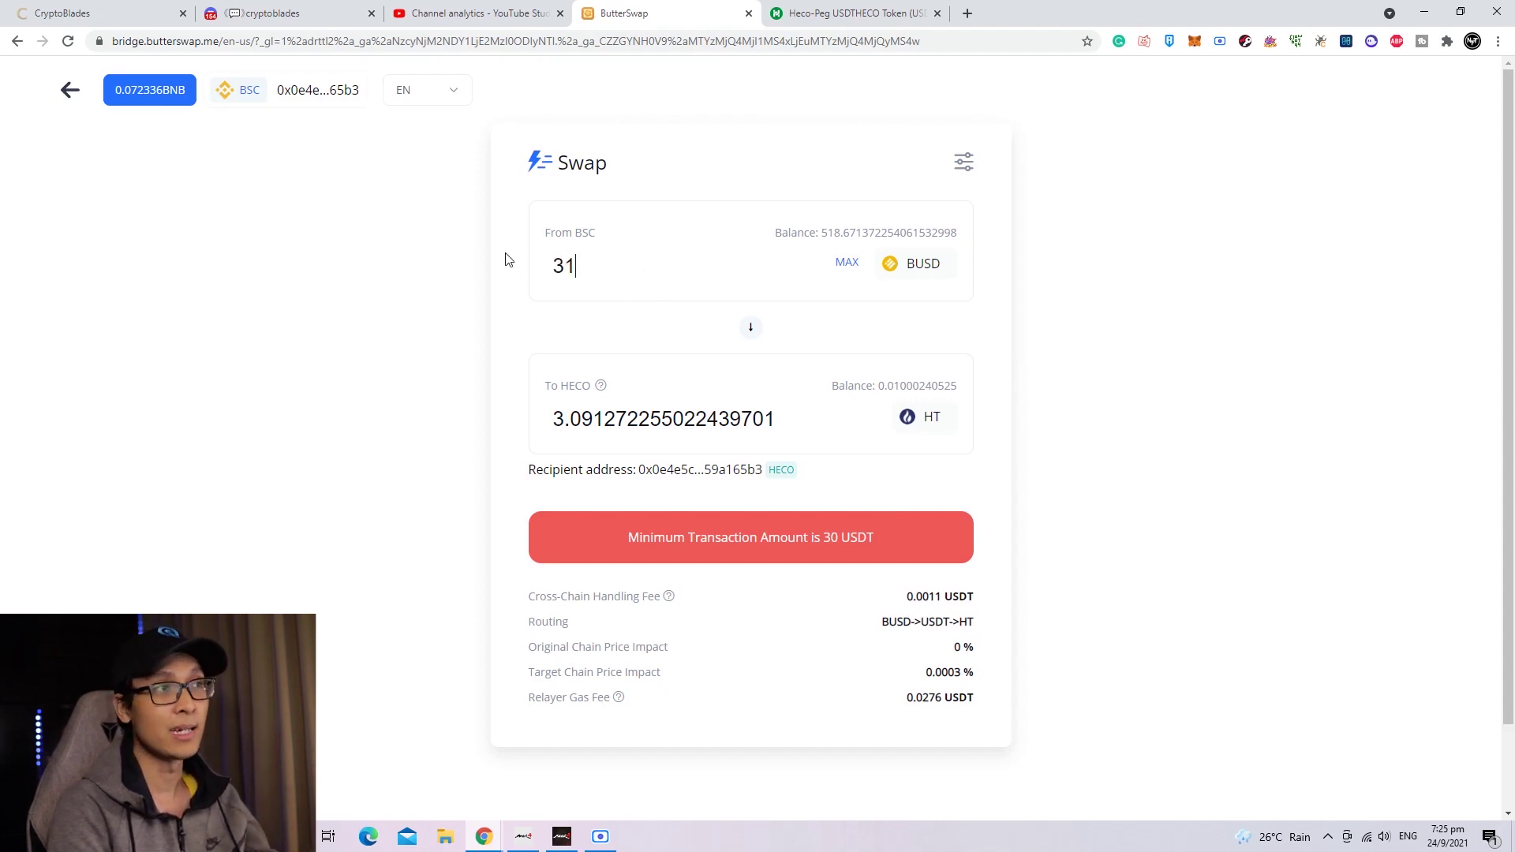
click(1195, 41)
click(1119, 84)
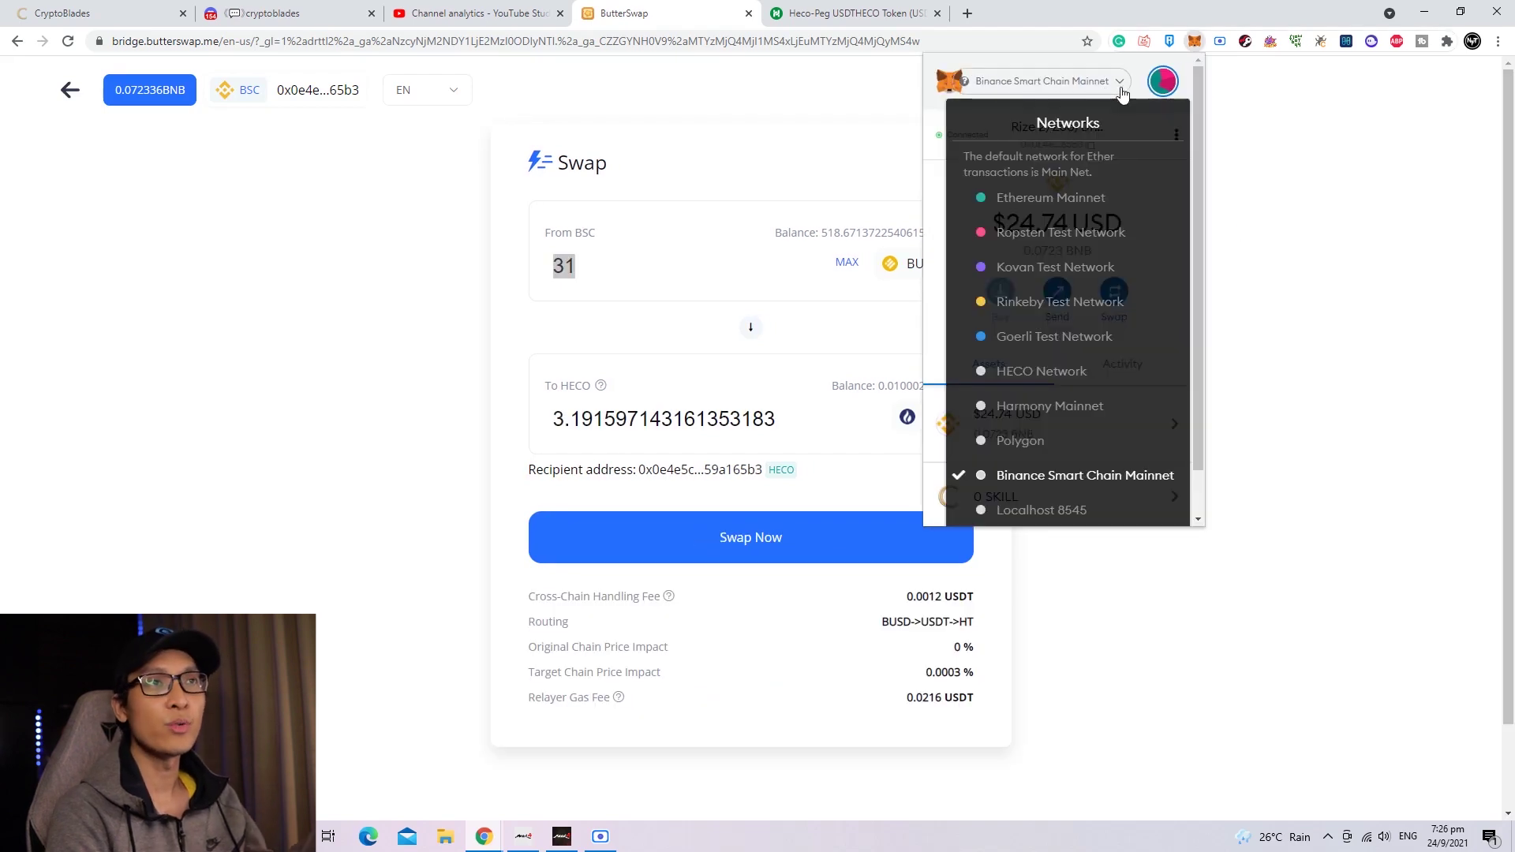
scroll(1114, 336, down, 1)
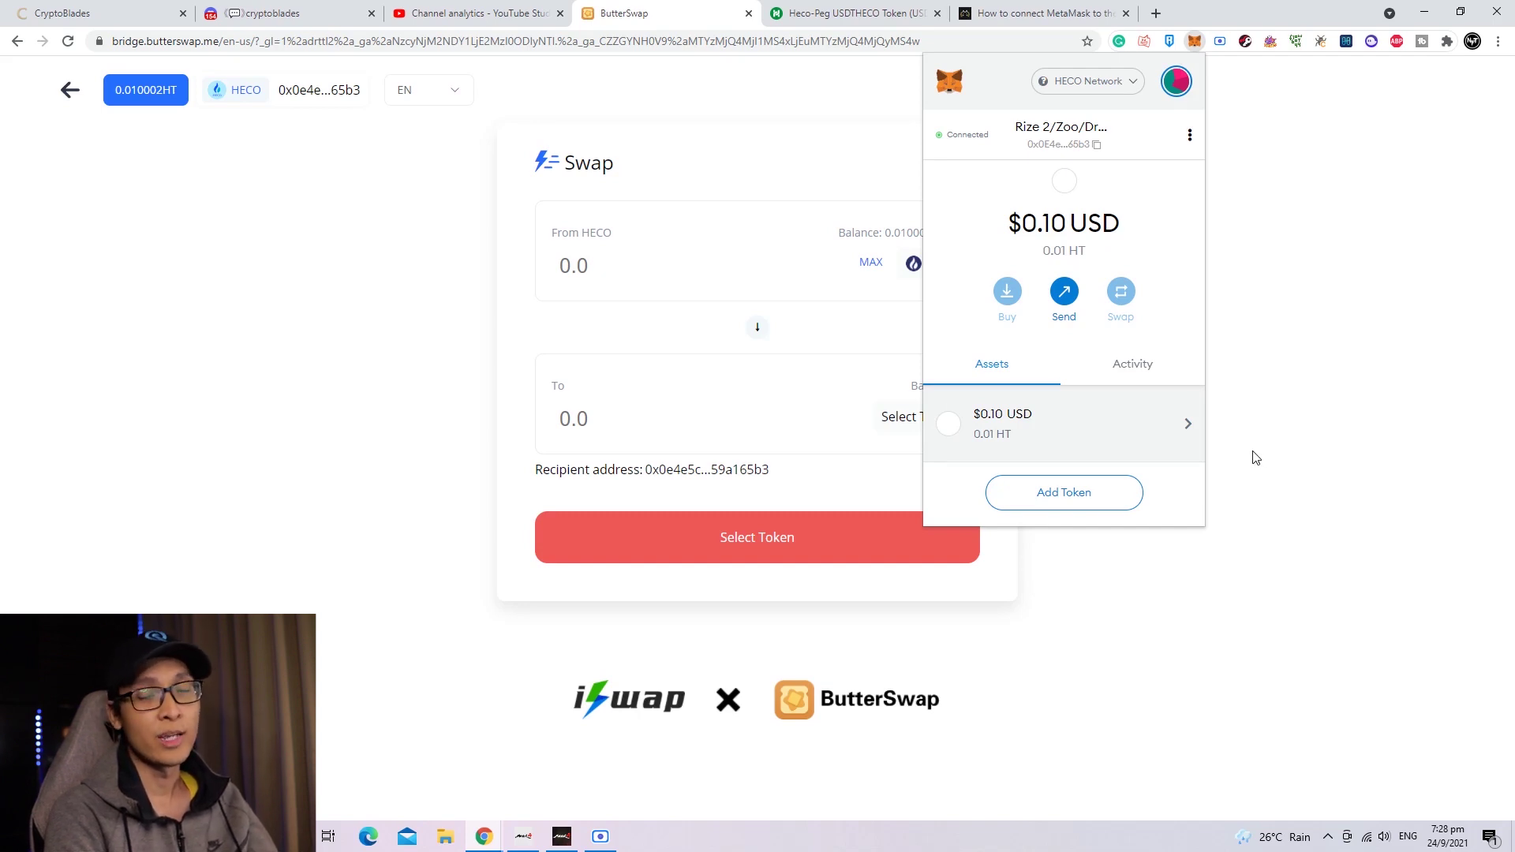
- Add the USDTHECO contract address from HecoInfo to MetaMask as USDT, showing 39.829 USDT
key(ctrl+Tab)
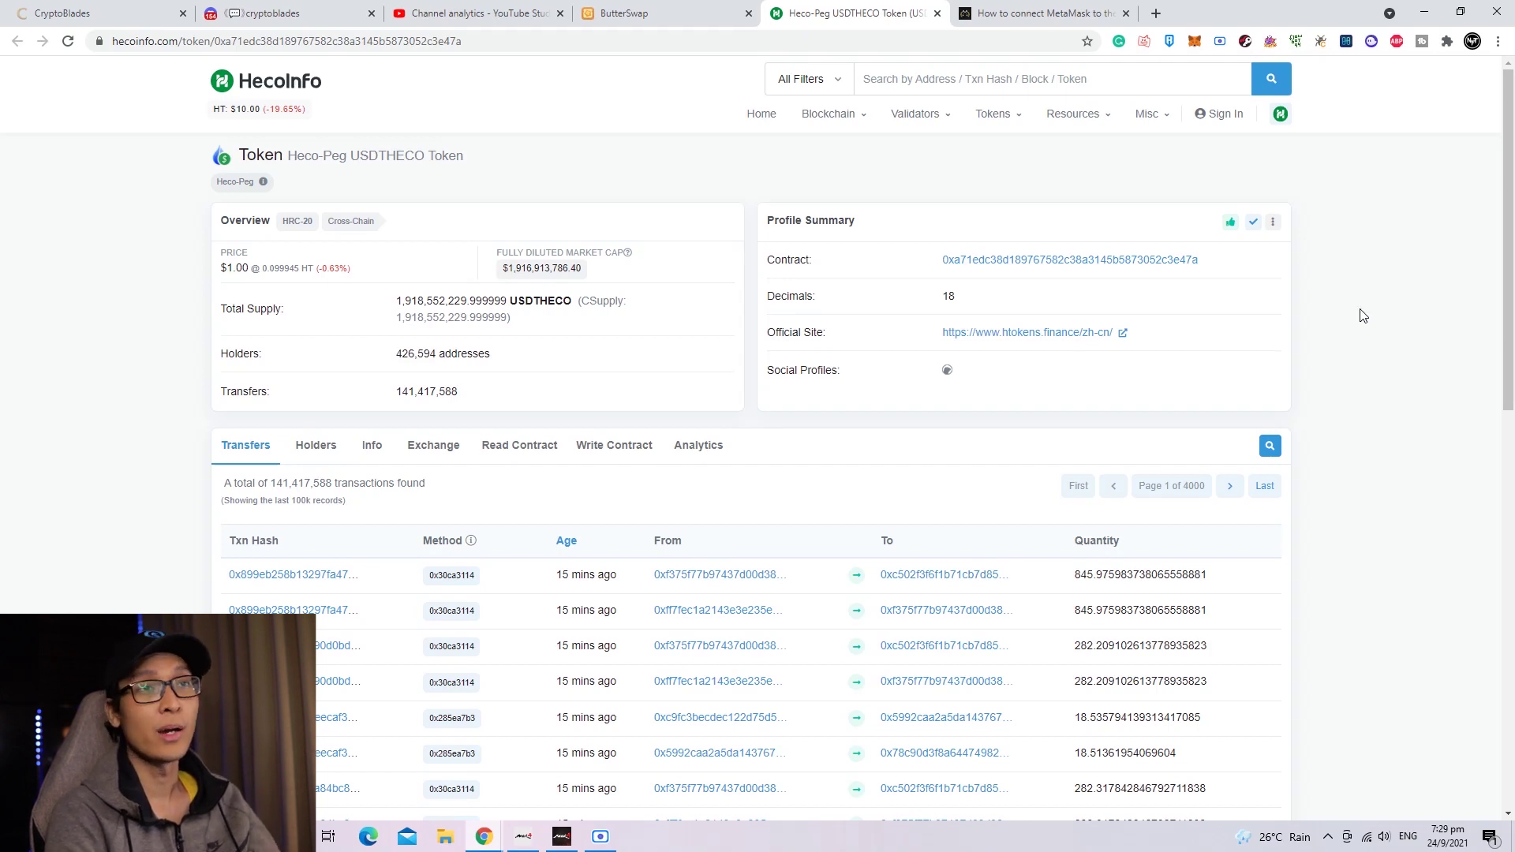
click(1211, 260)
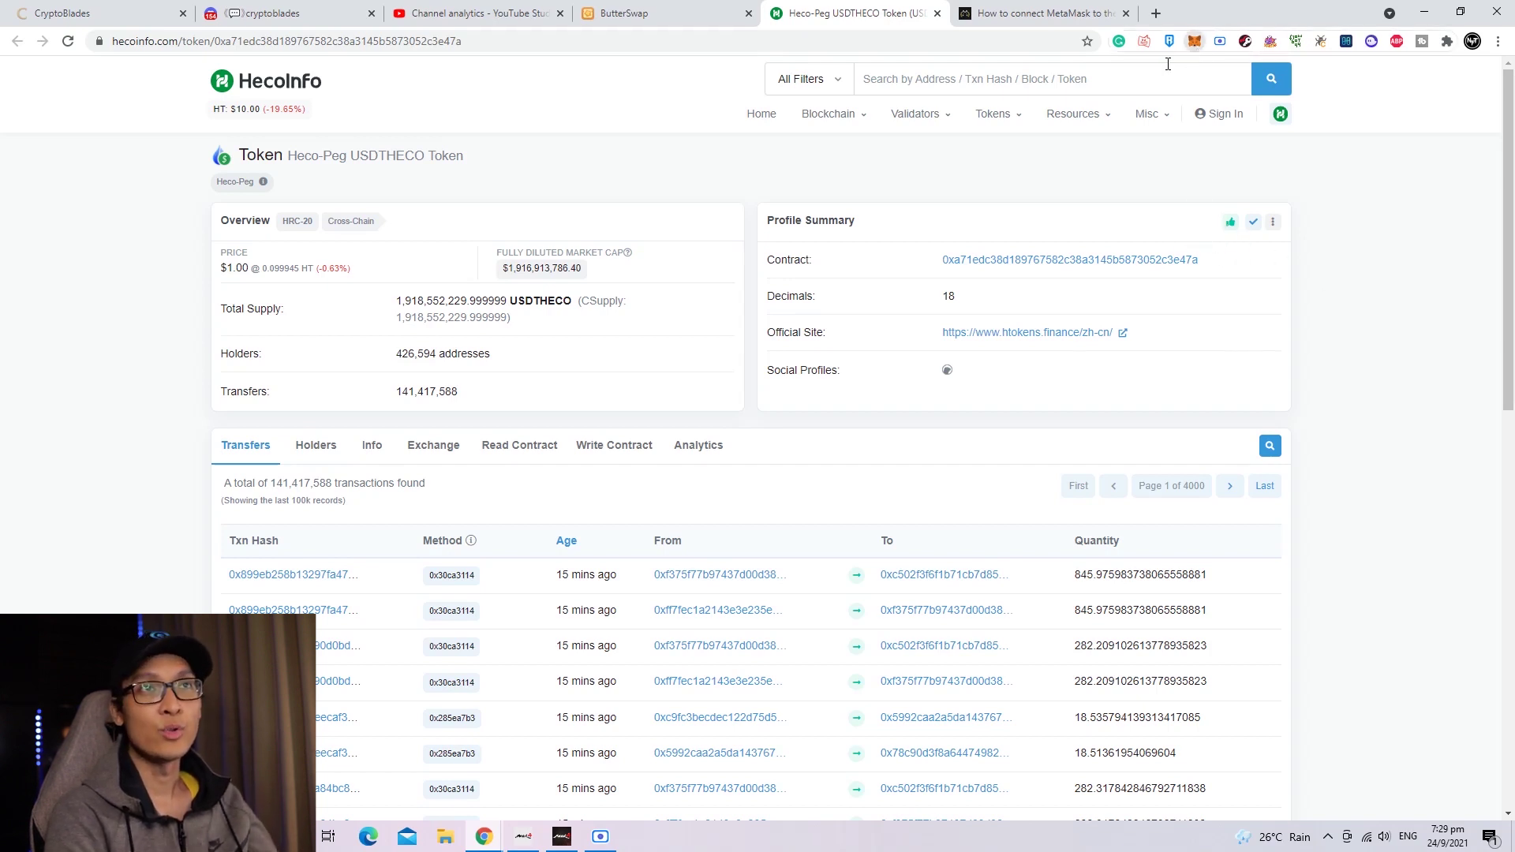
click(1194, 41)
click(1124, 491)
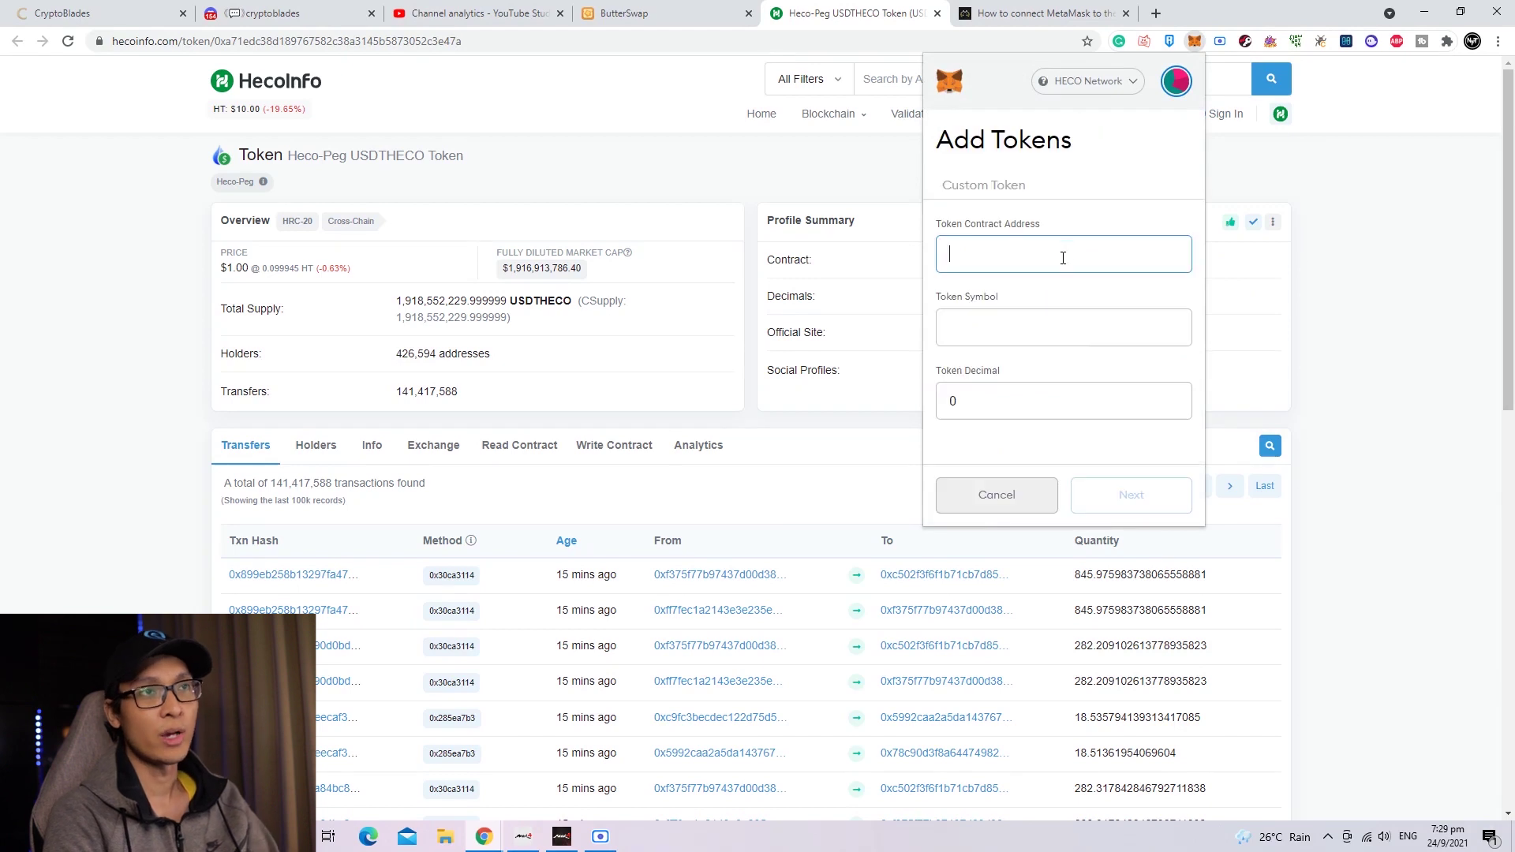
key(ctrl+v)
click(1152, 498)
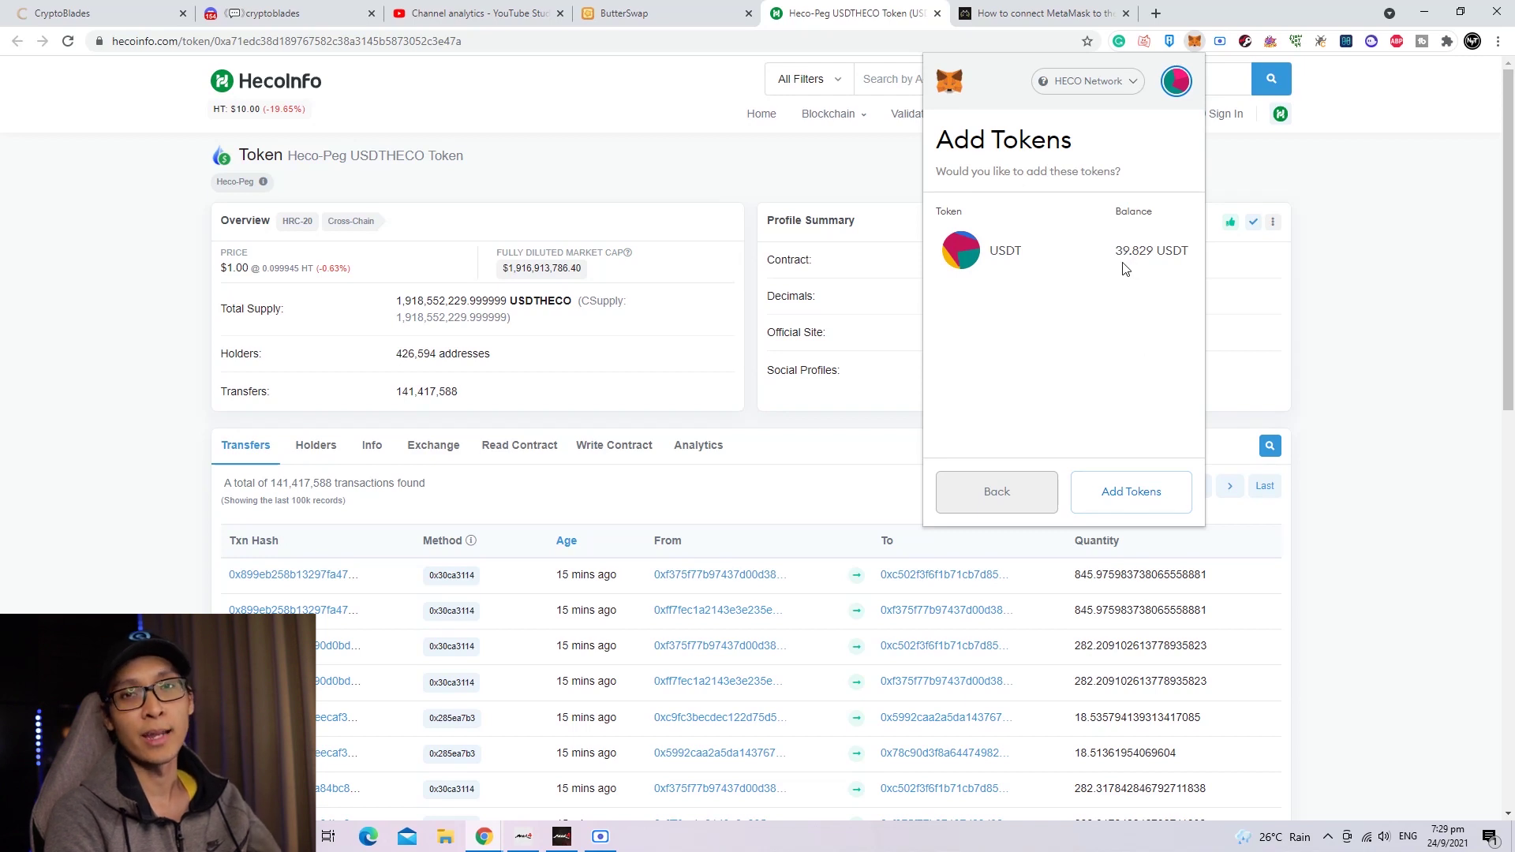
click(1144, 503)
click(980, 136)
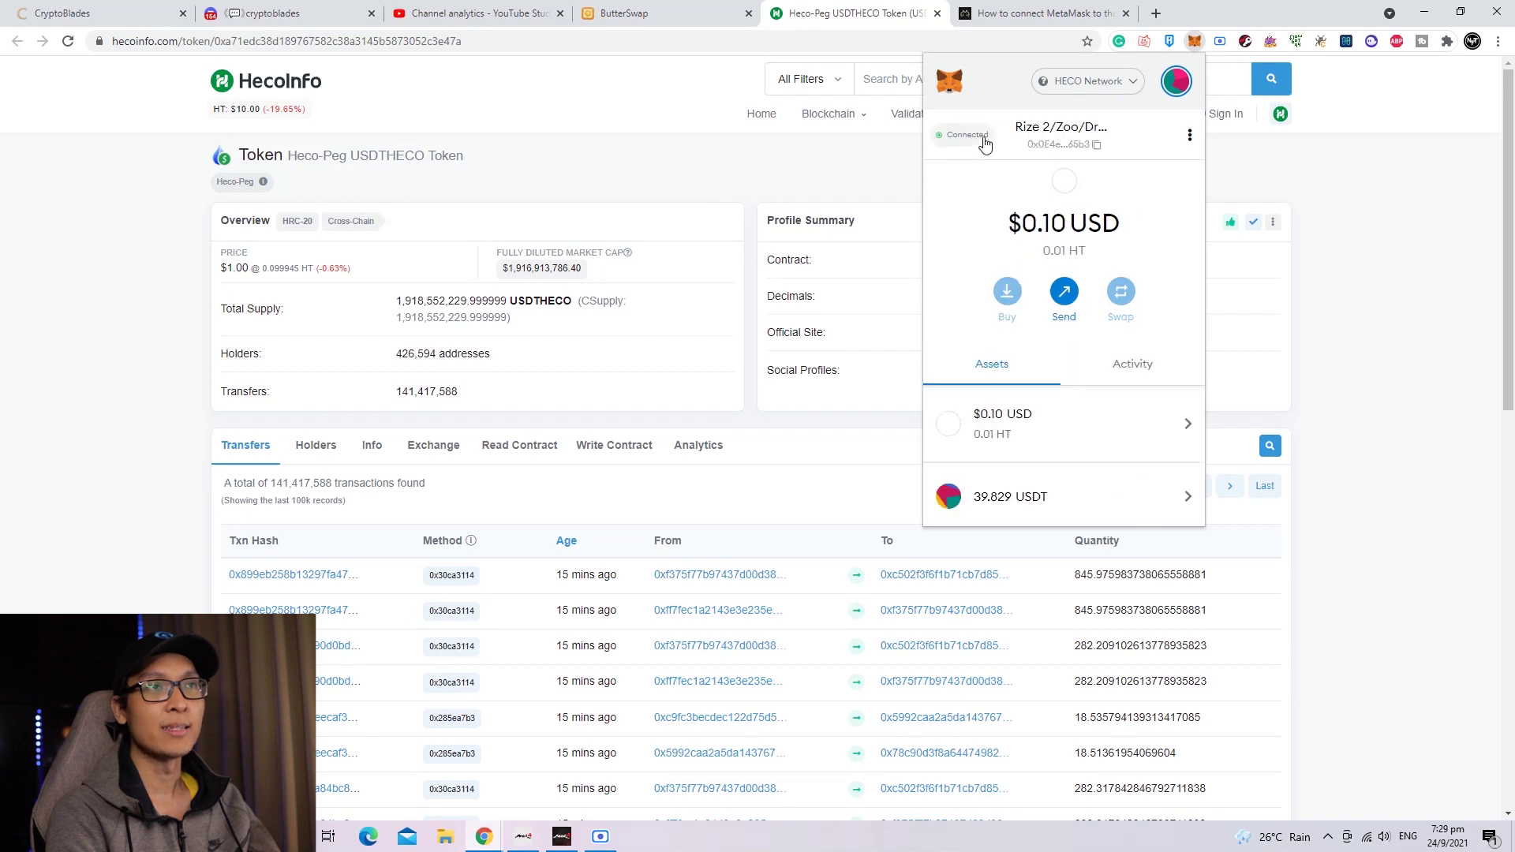
scroll(1104, 456, down, 2)
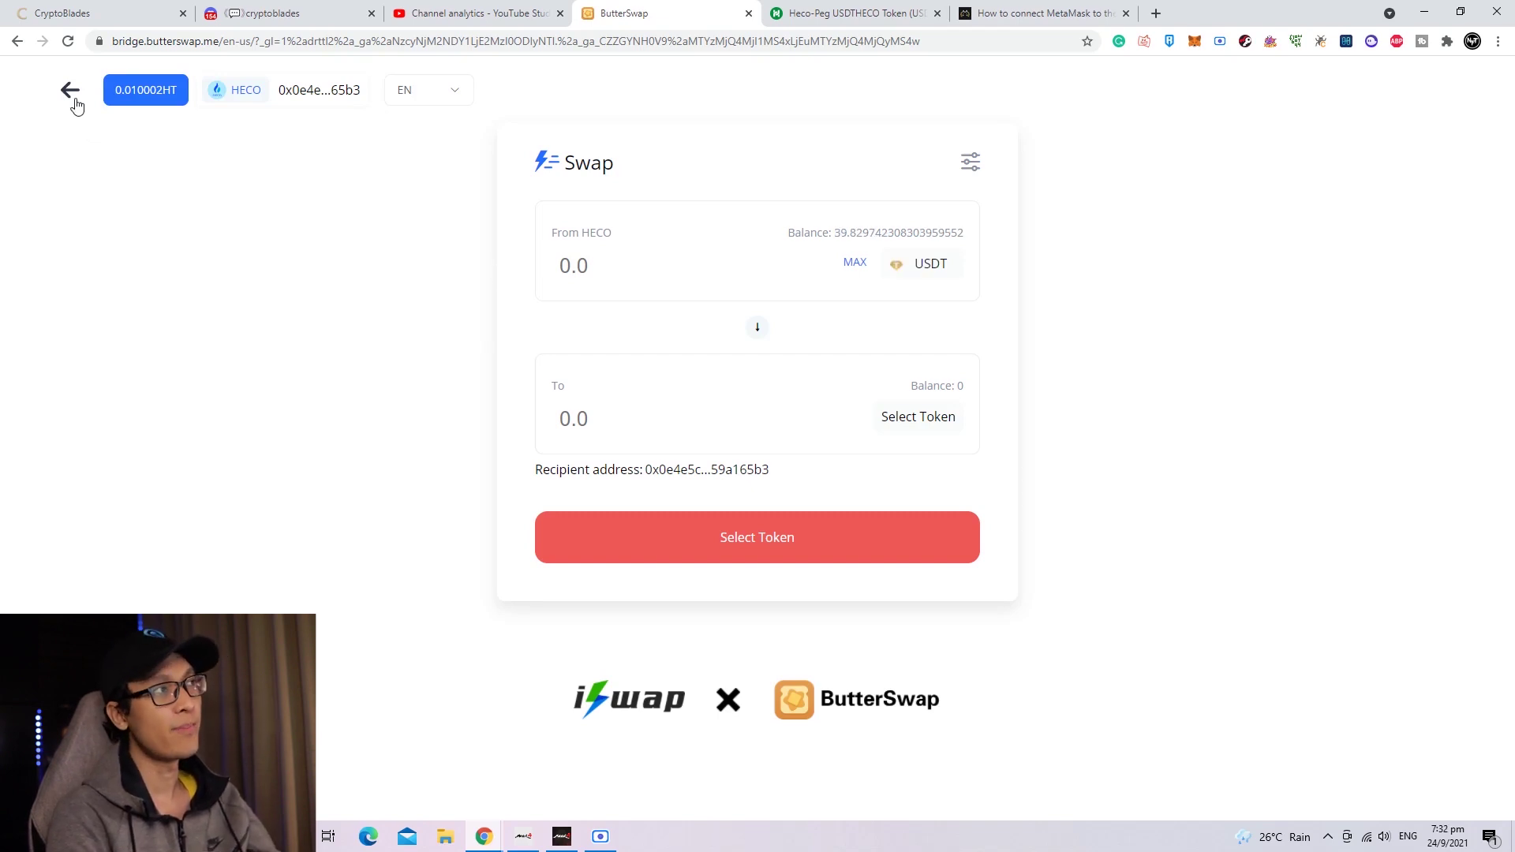
- Open ButterSwap's Exchange swap page with MetaMask connected, showing a 0.0100024 HT balance
click(73, 93)
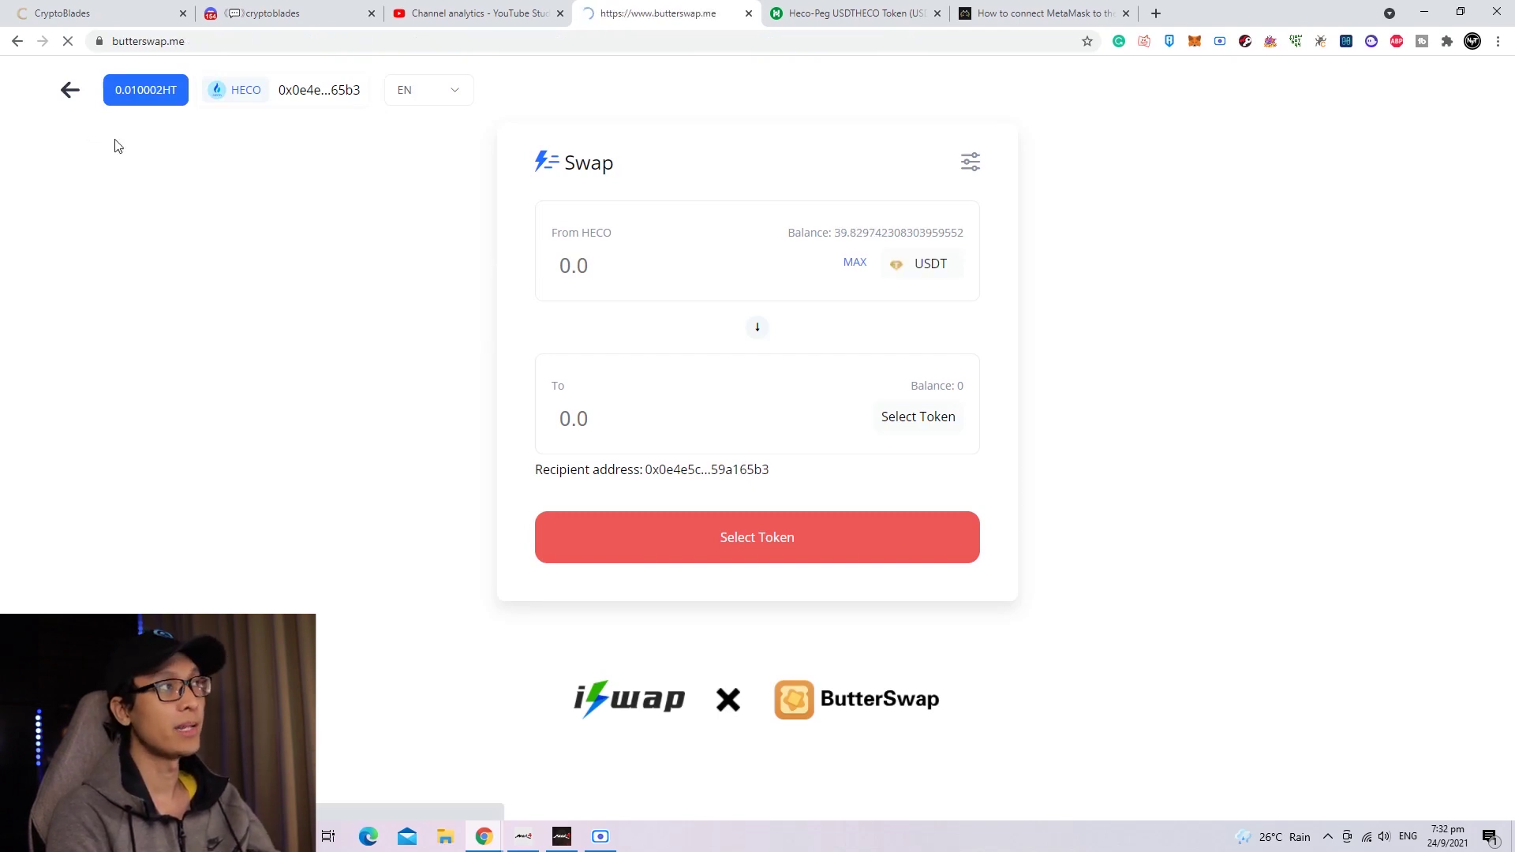
click(1344, 83)
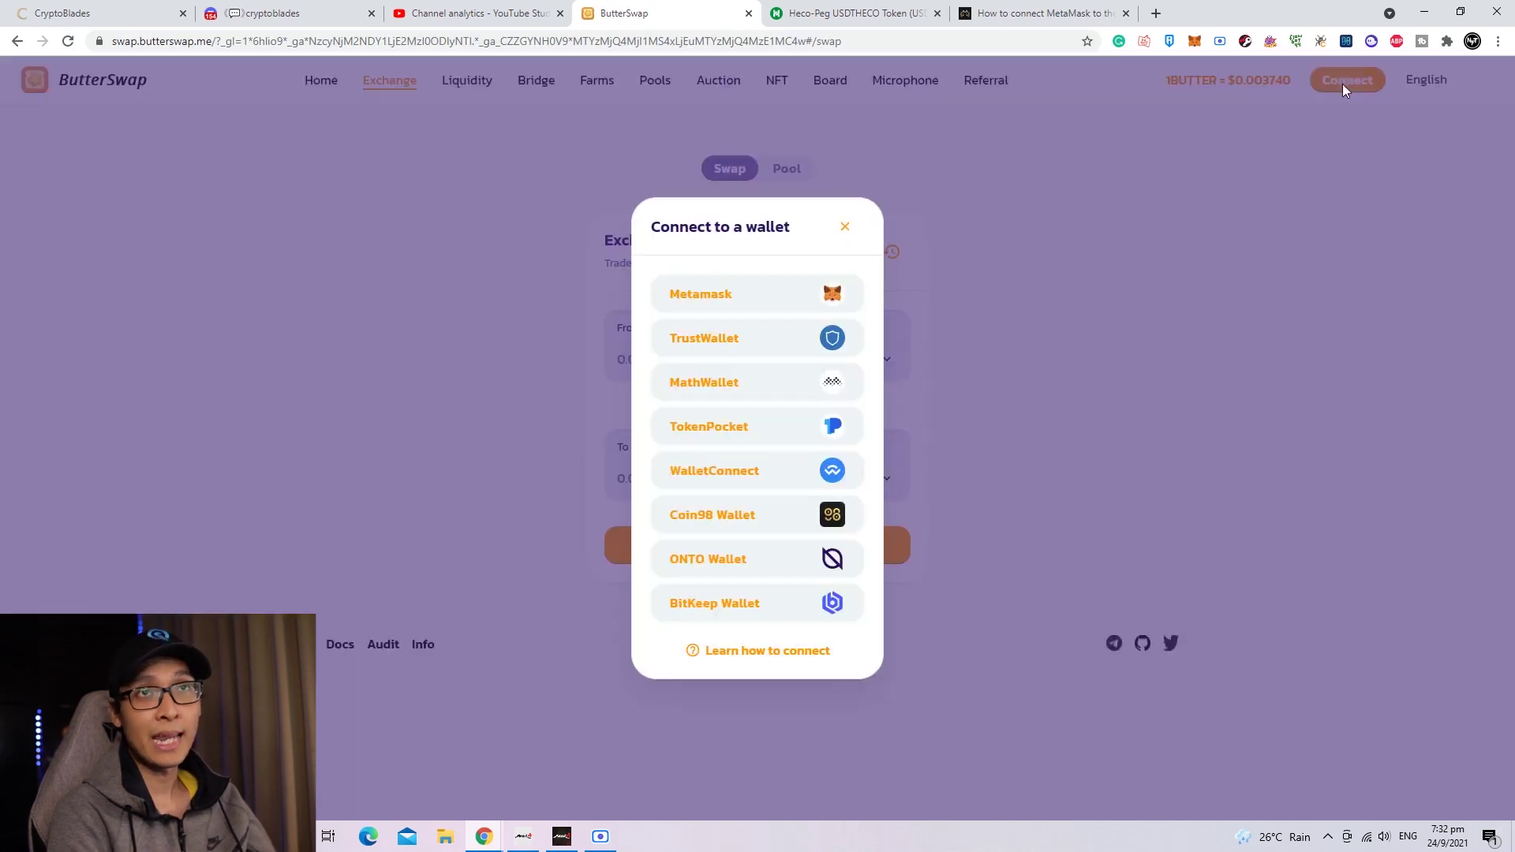
click(788, 300)
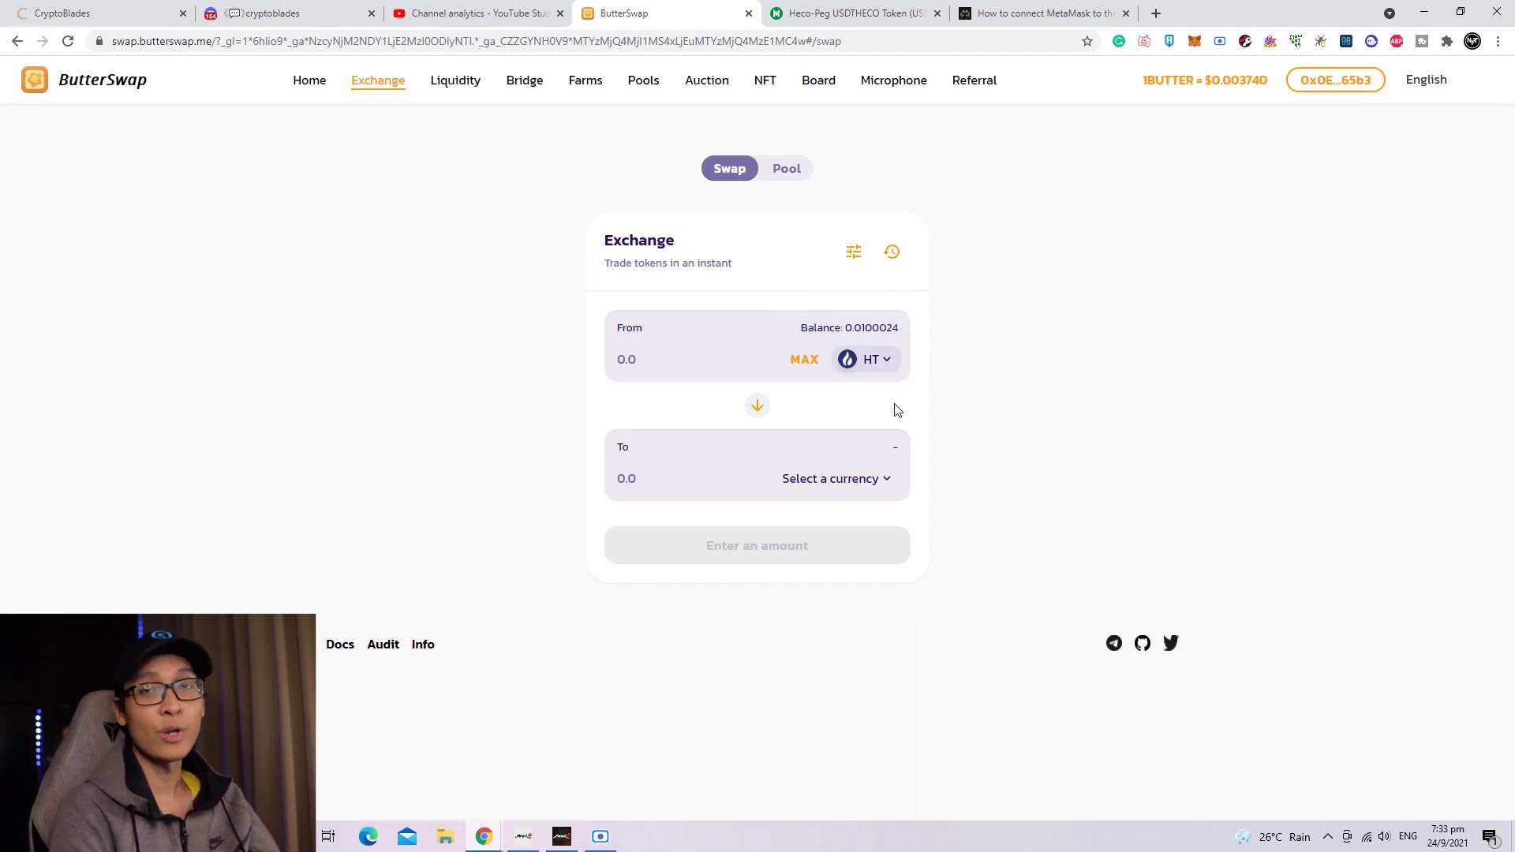
- Trade from USDT and find SKILL as the receiving token by pasting its contract address
click(886, 370)
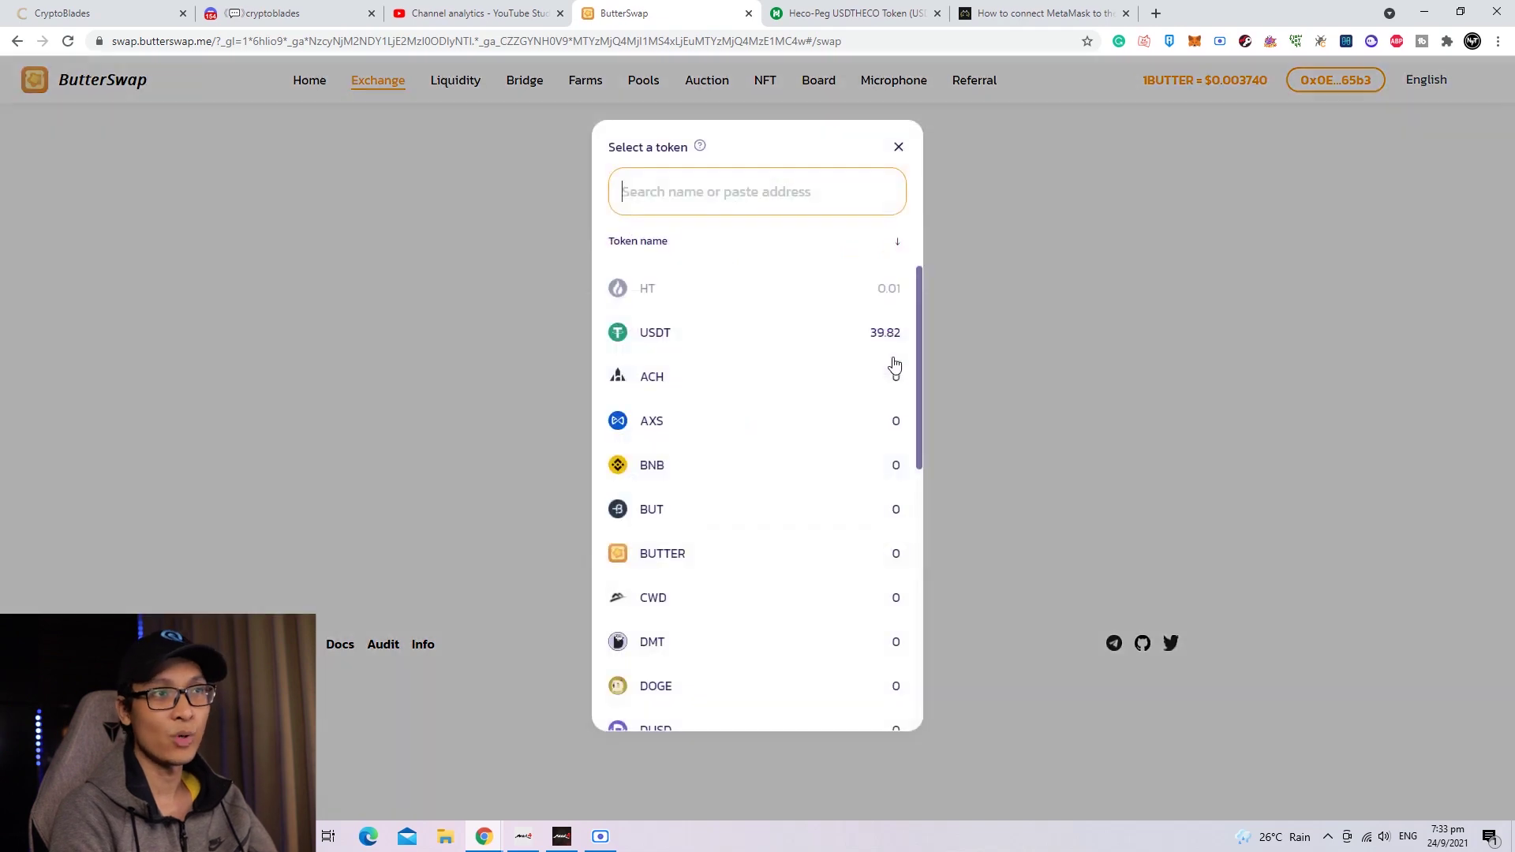
click(718, 339)
click(871, 483)
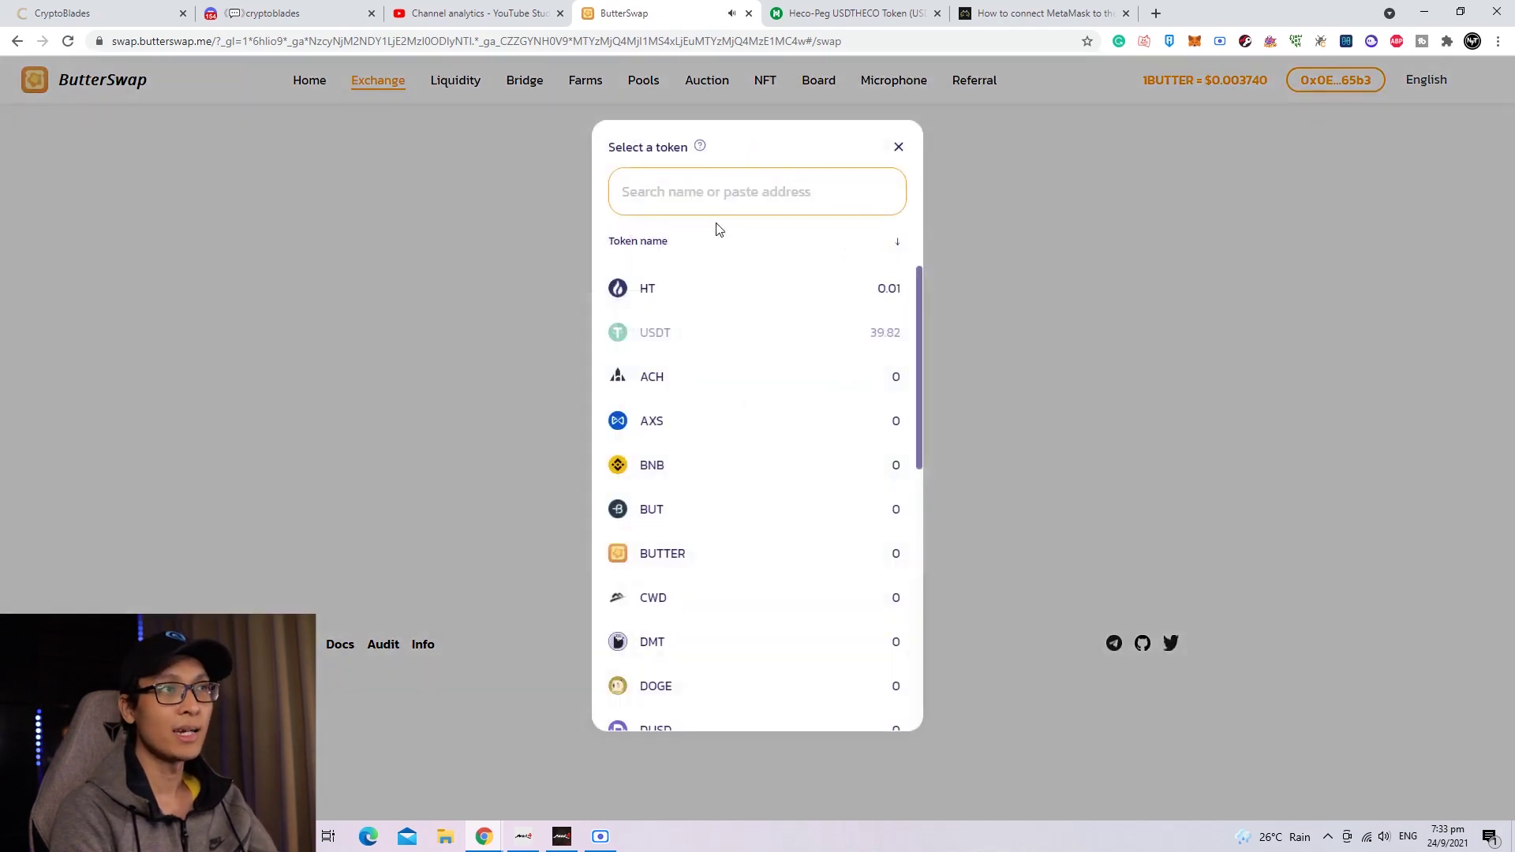
text(skill)
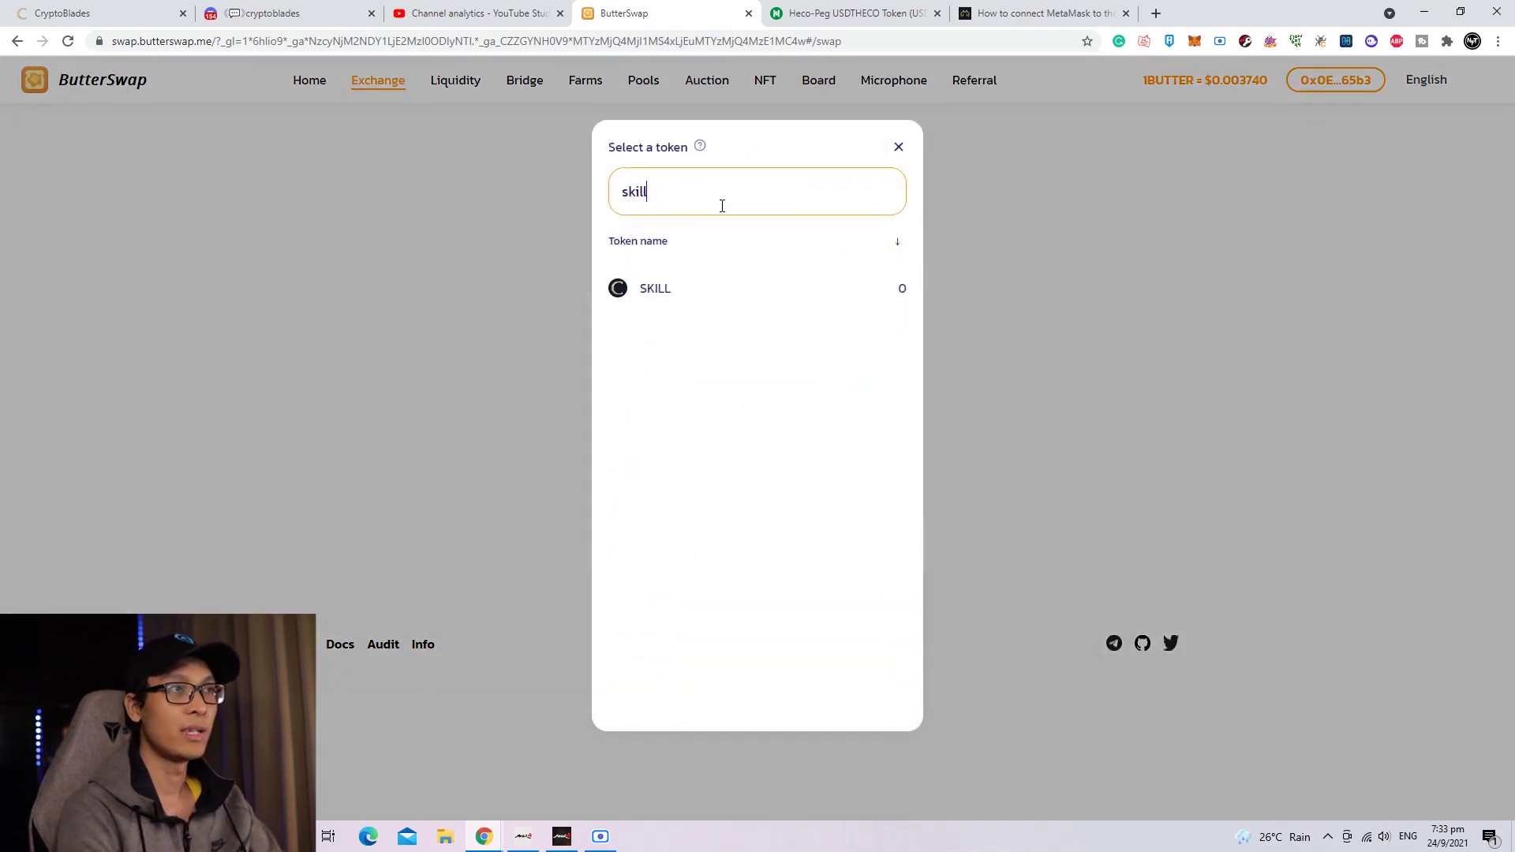
key(BackSpace)
key(BackSpace)
key(BackSpace)
key(BackSpace)
key(BackSpace)
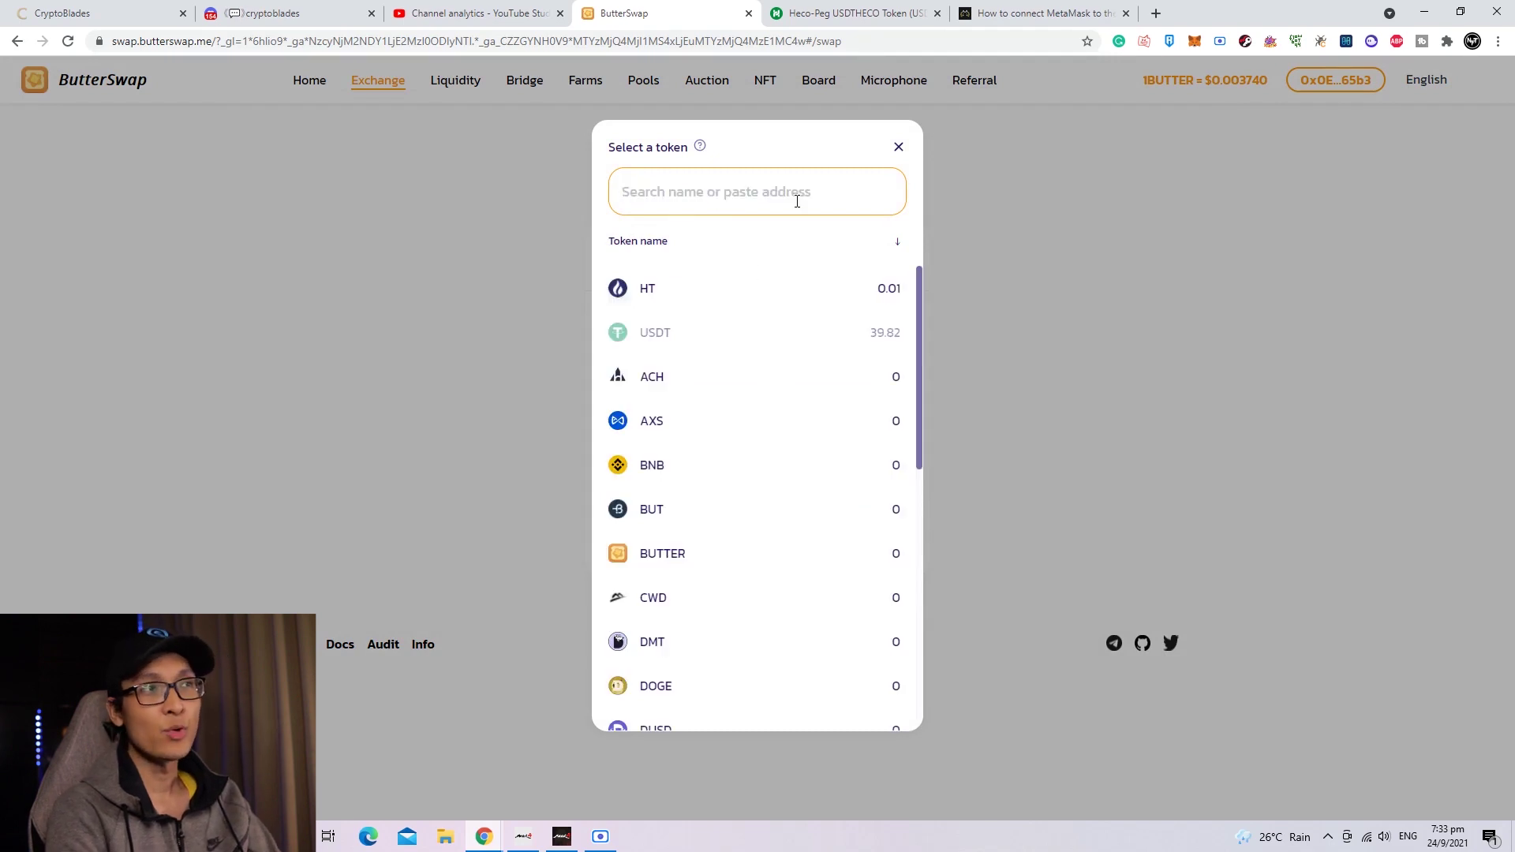
text(skill)
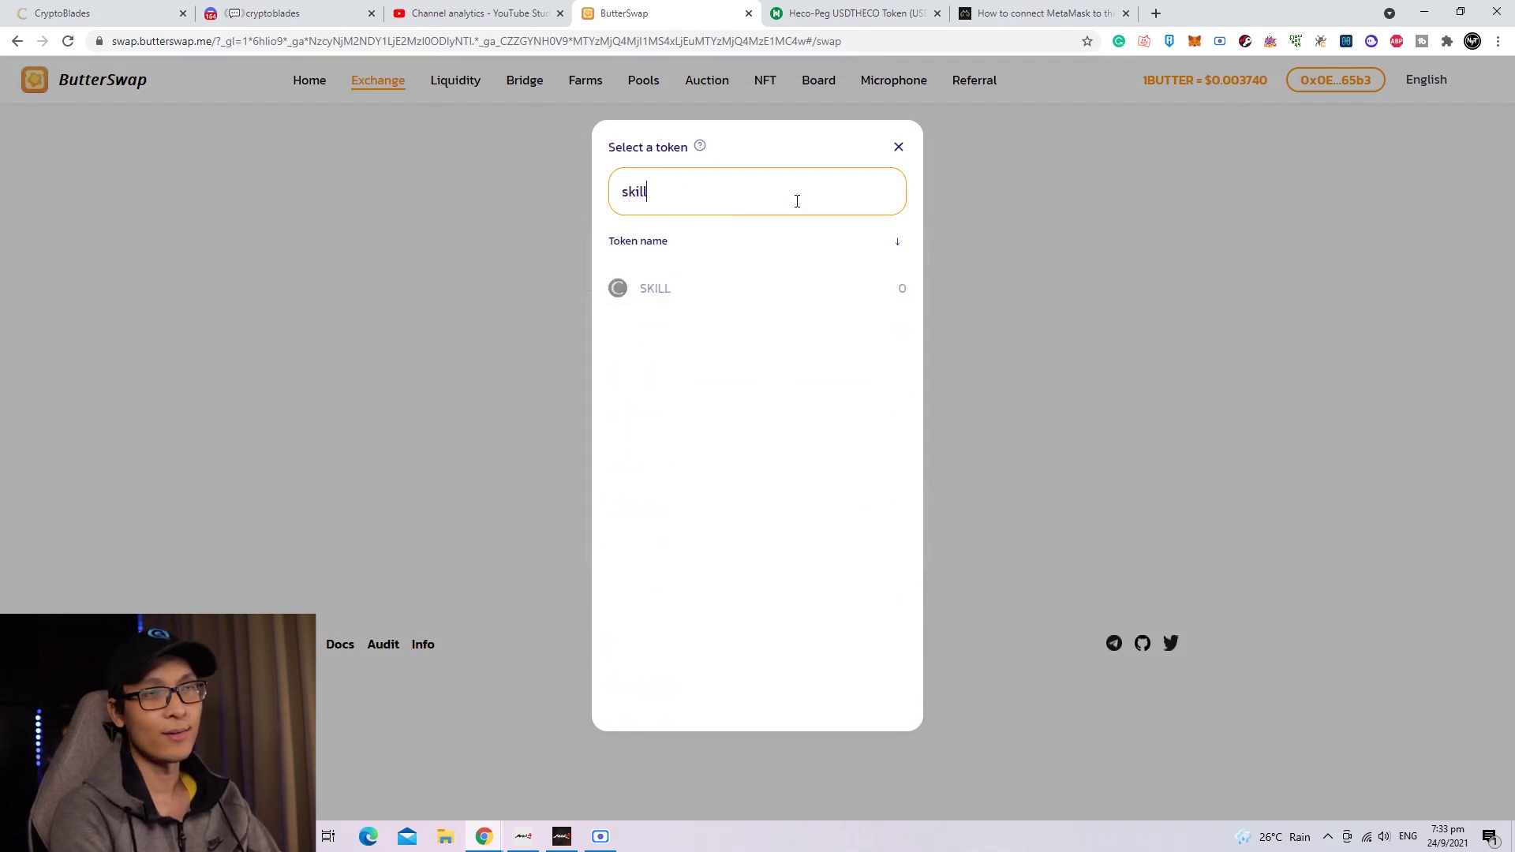
key(ctrl+a)
key(ctrl+v)
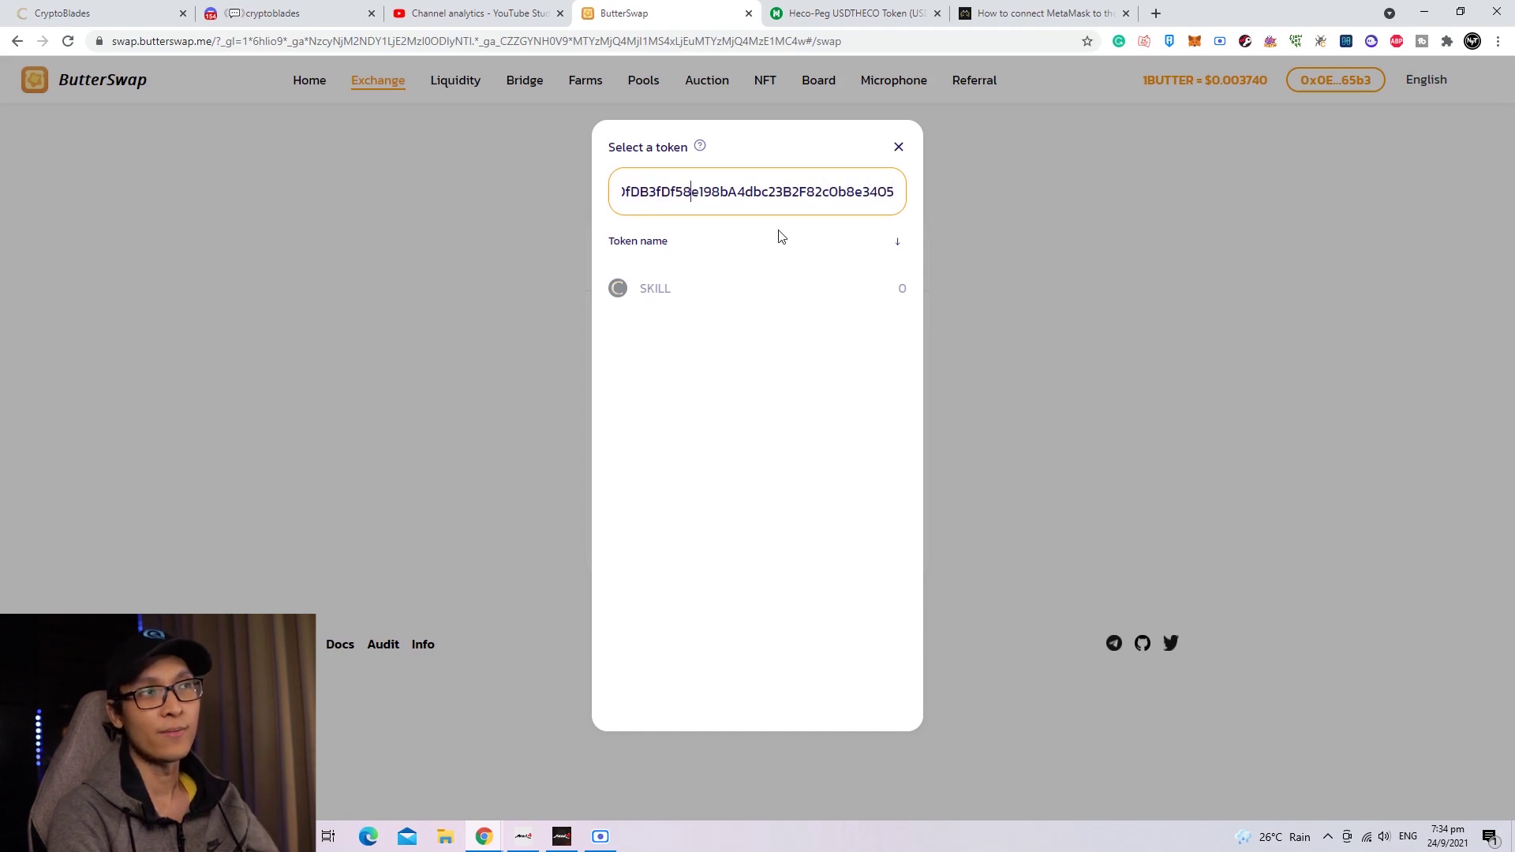
click(850, 194)
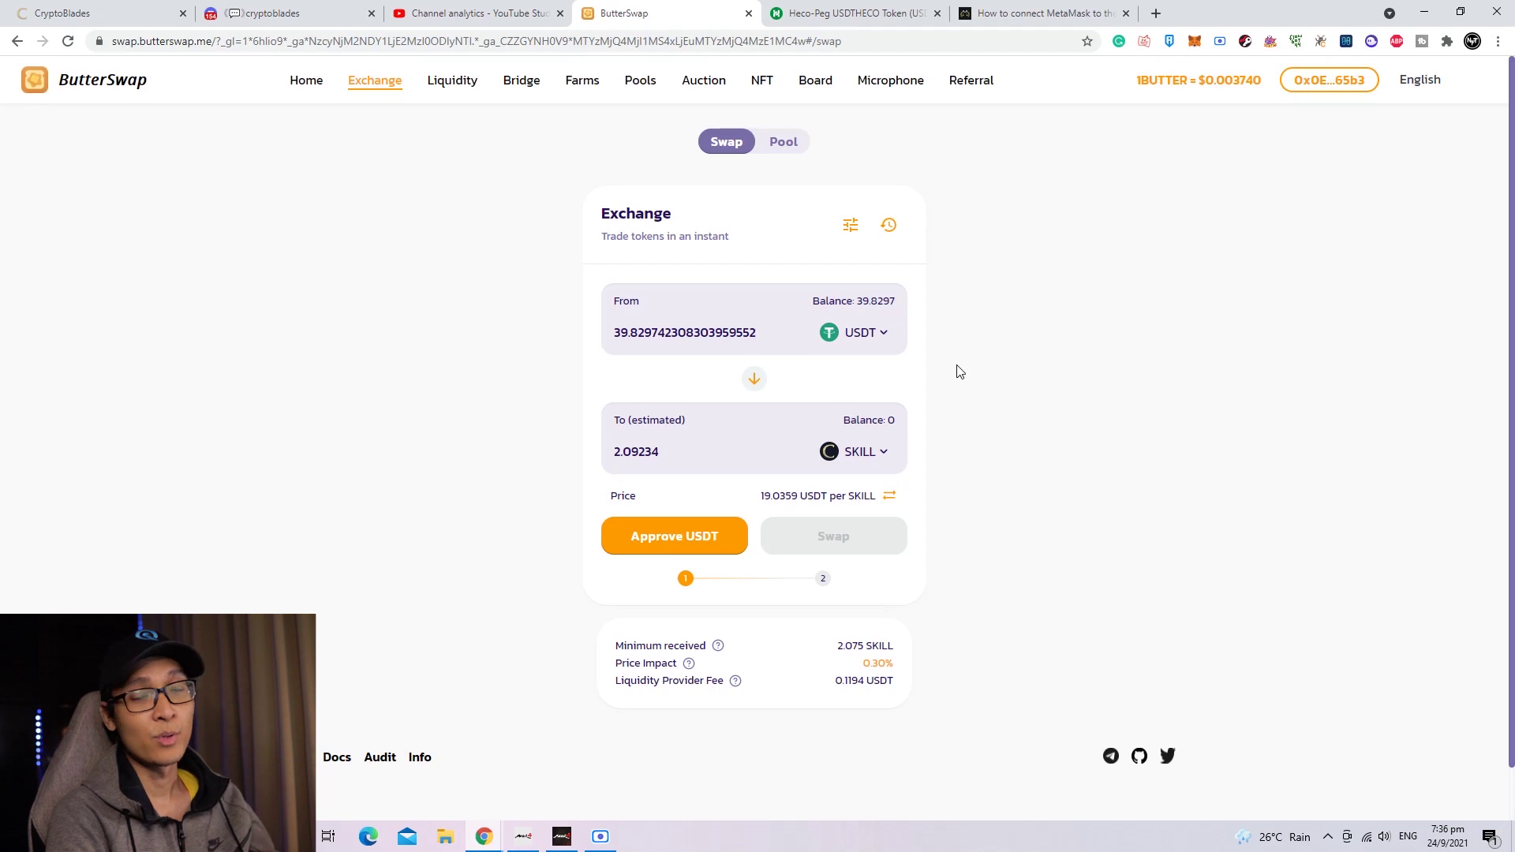
- Approve ButterSwap to spend USDT, confirming the approval in MetaMask
click(710, 546)
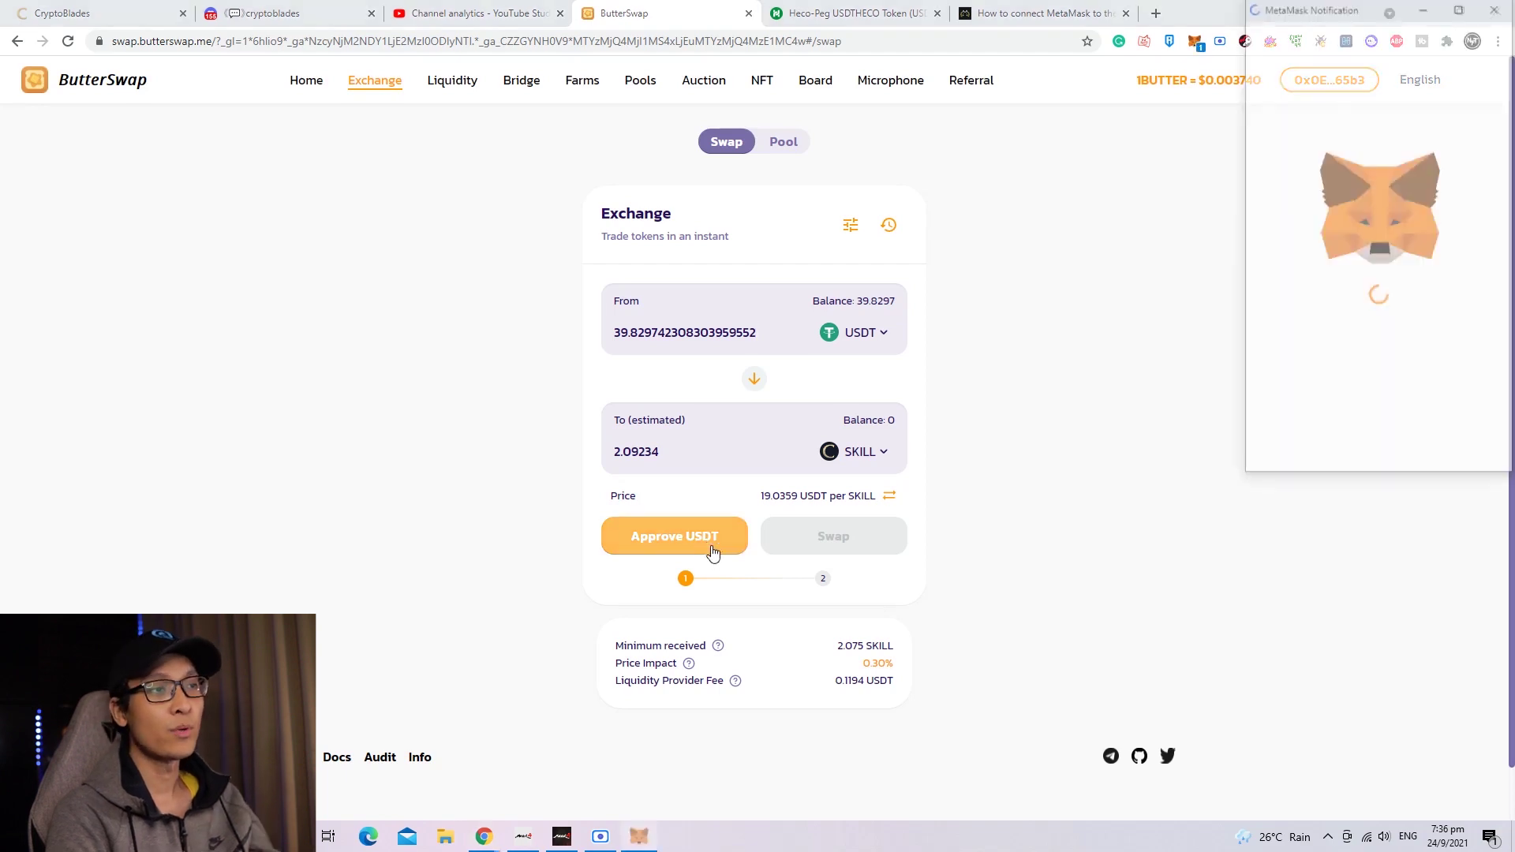
scroll(1460, 426, down, 2)
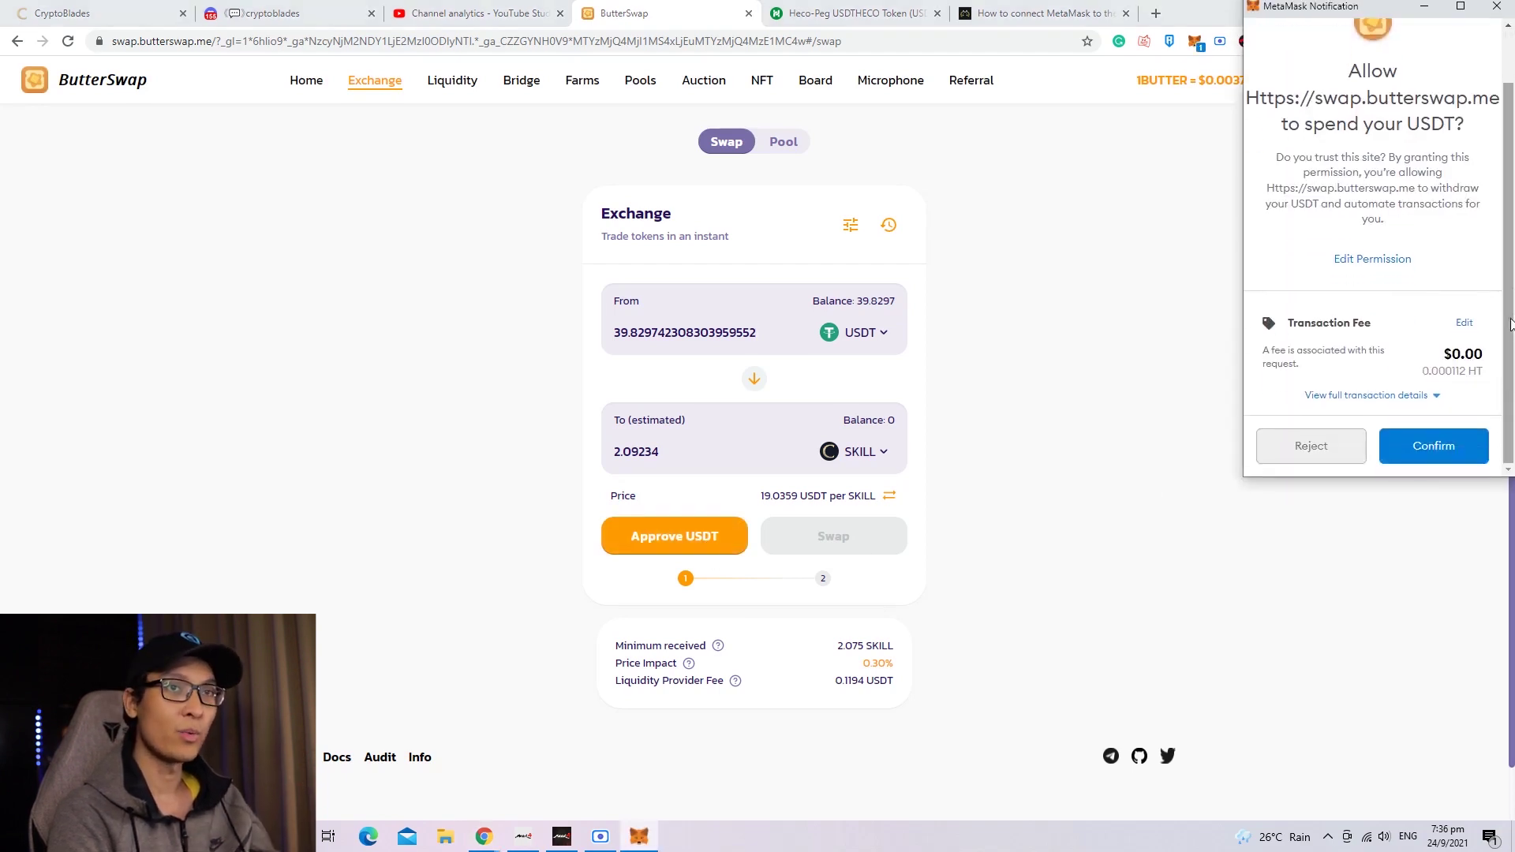
click(1465, 445)
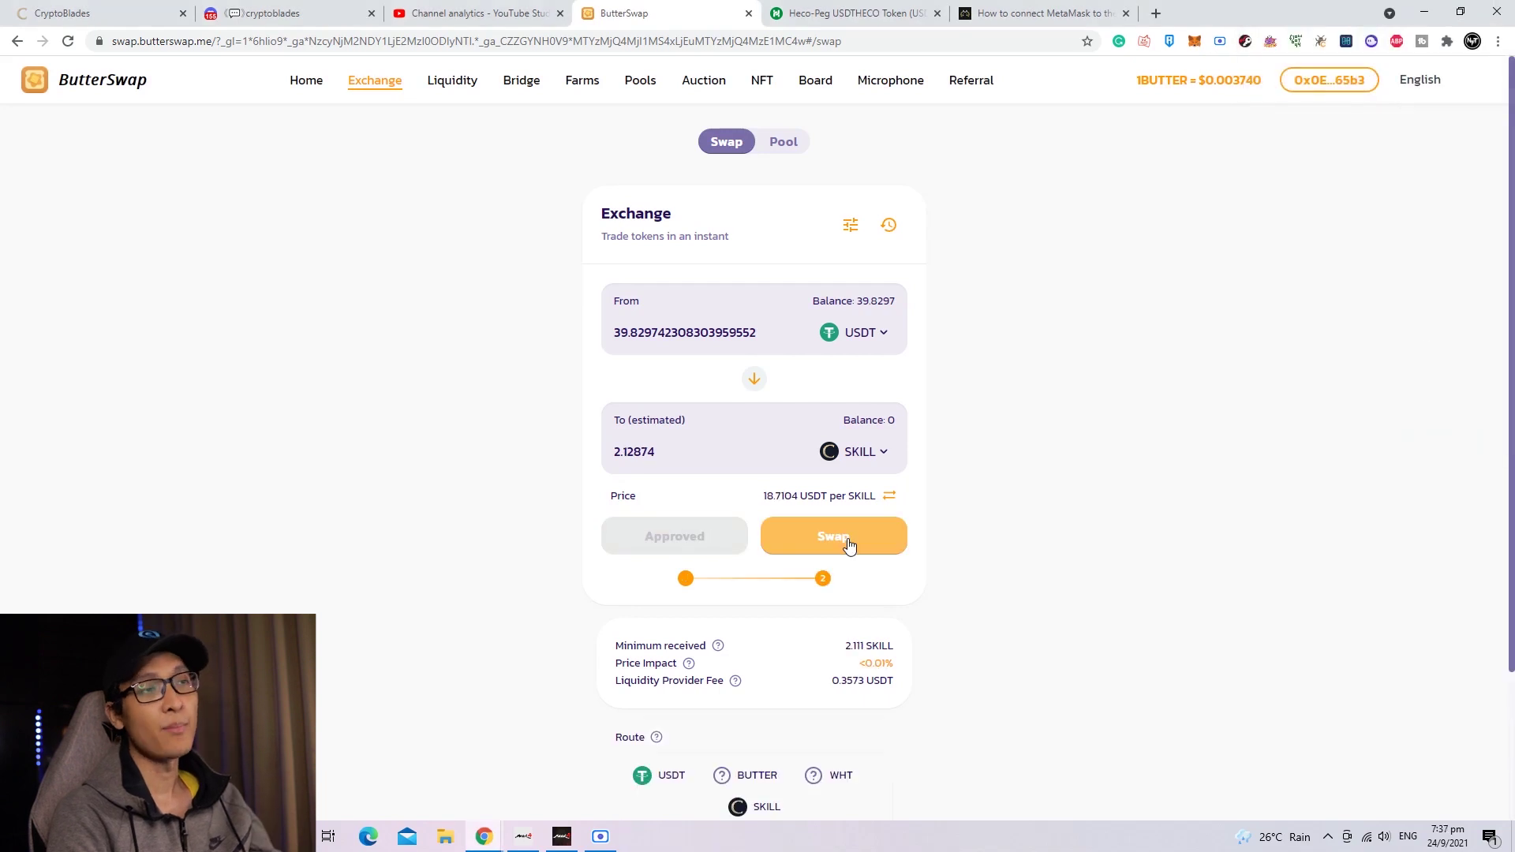
- Swap 39.8297 USDT for about 2.12874 SKILL, confirming the transaction in MetaMask
click(848, 546)
click(786, 592)
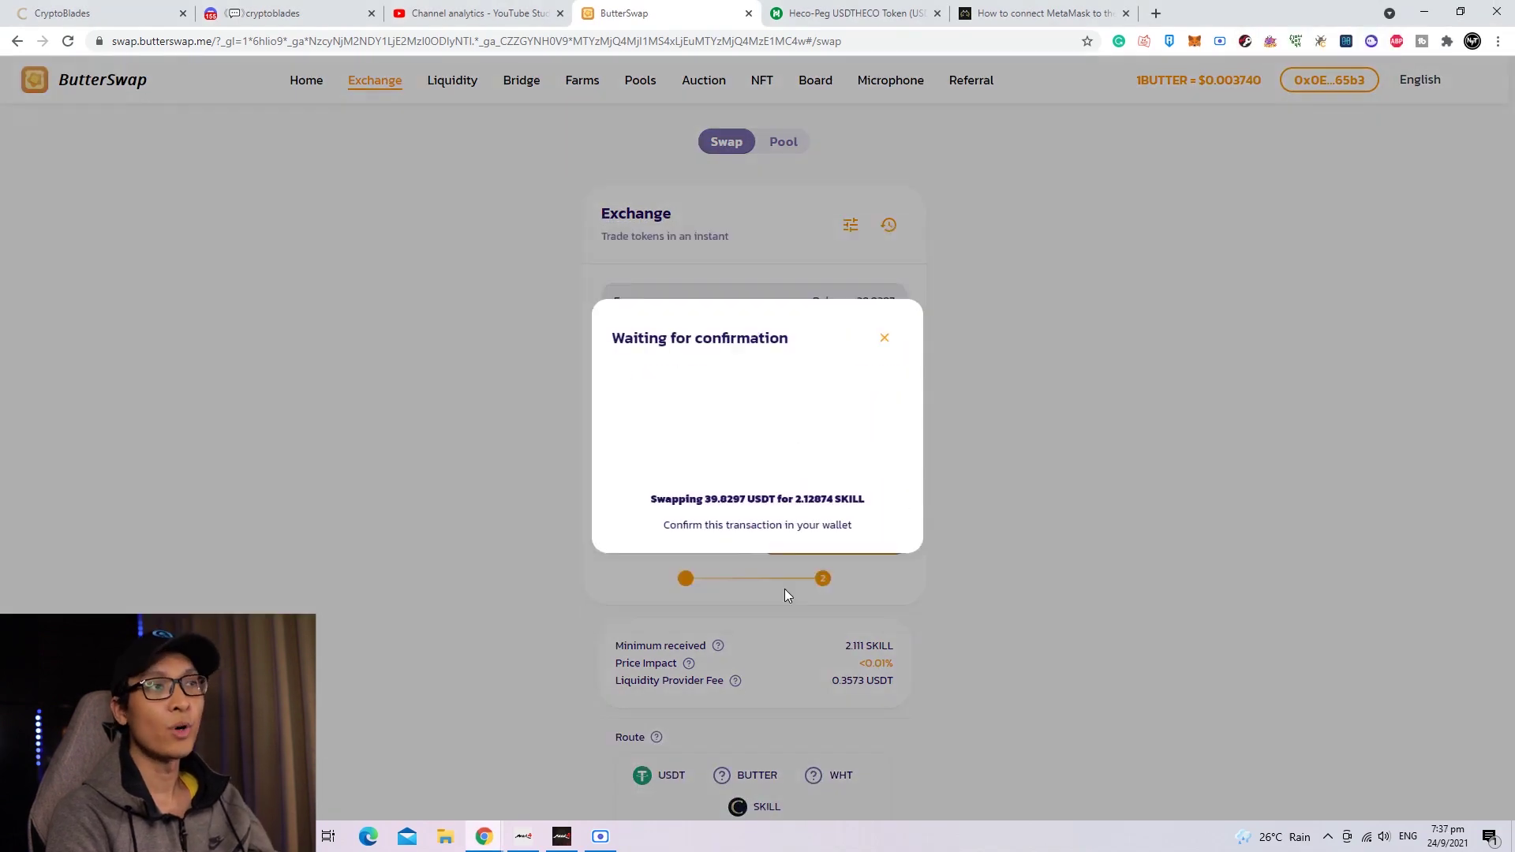
click(1434, 447)
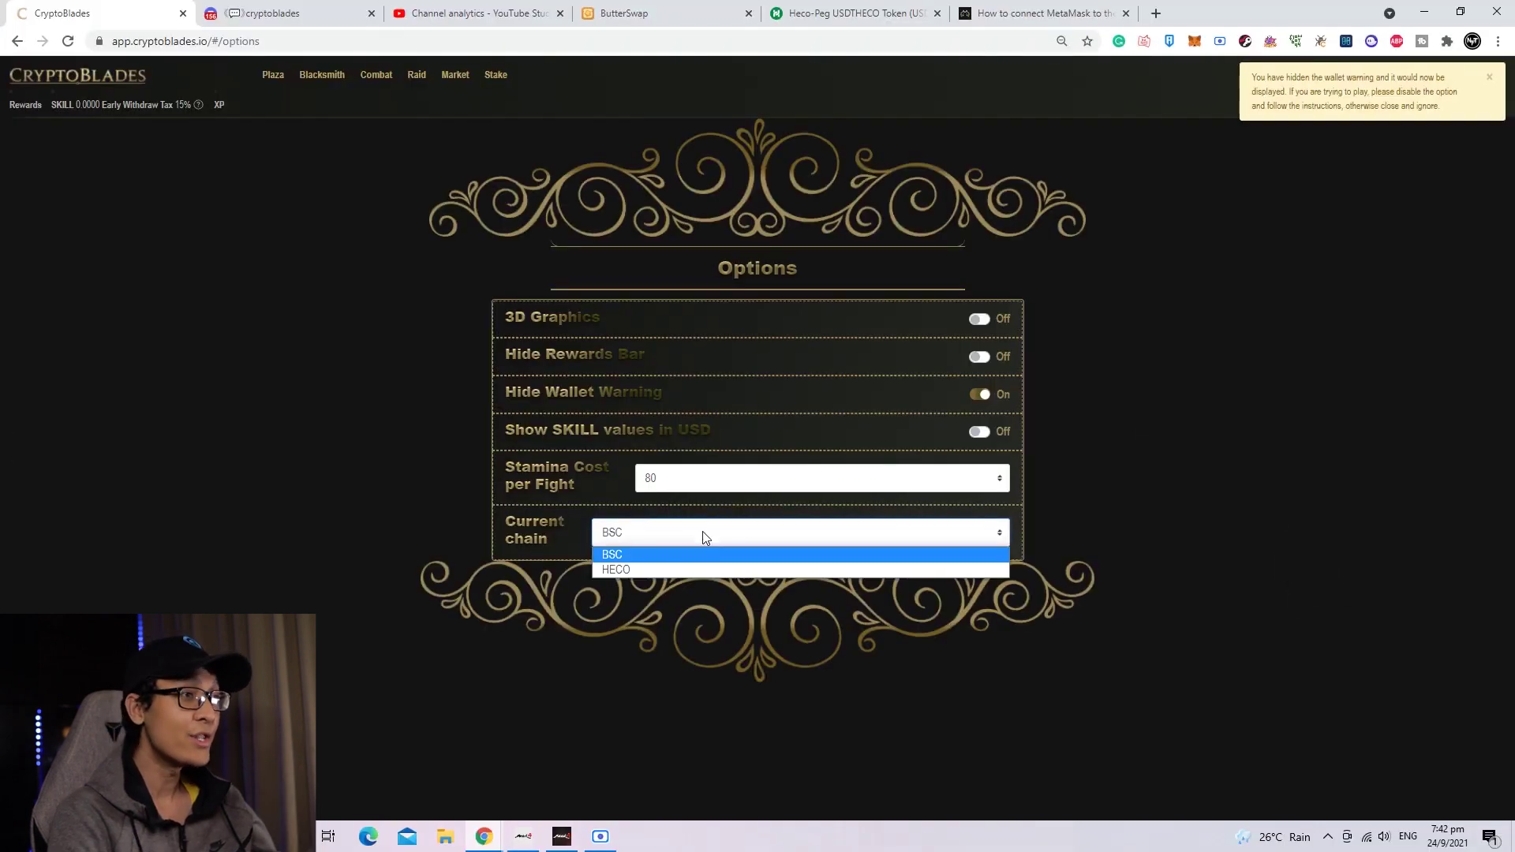
- Set CryptoBlades' chain to HECO, approve MetaMask's network switch, and add the SKILL token
click(693, 571)
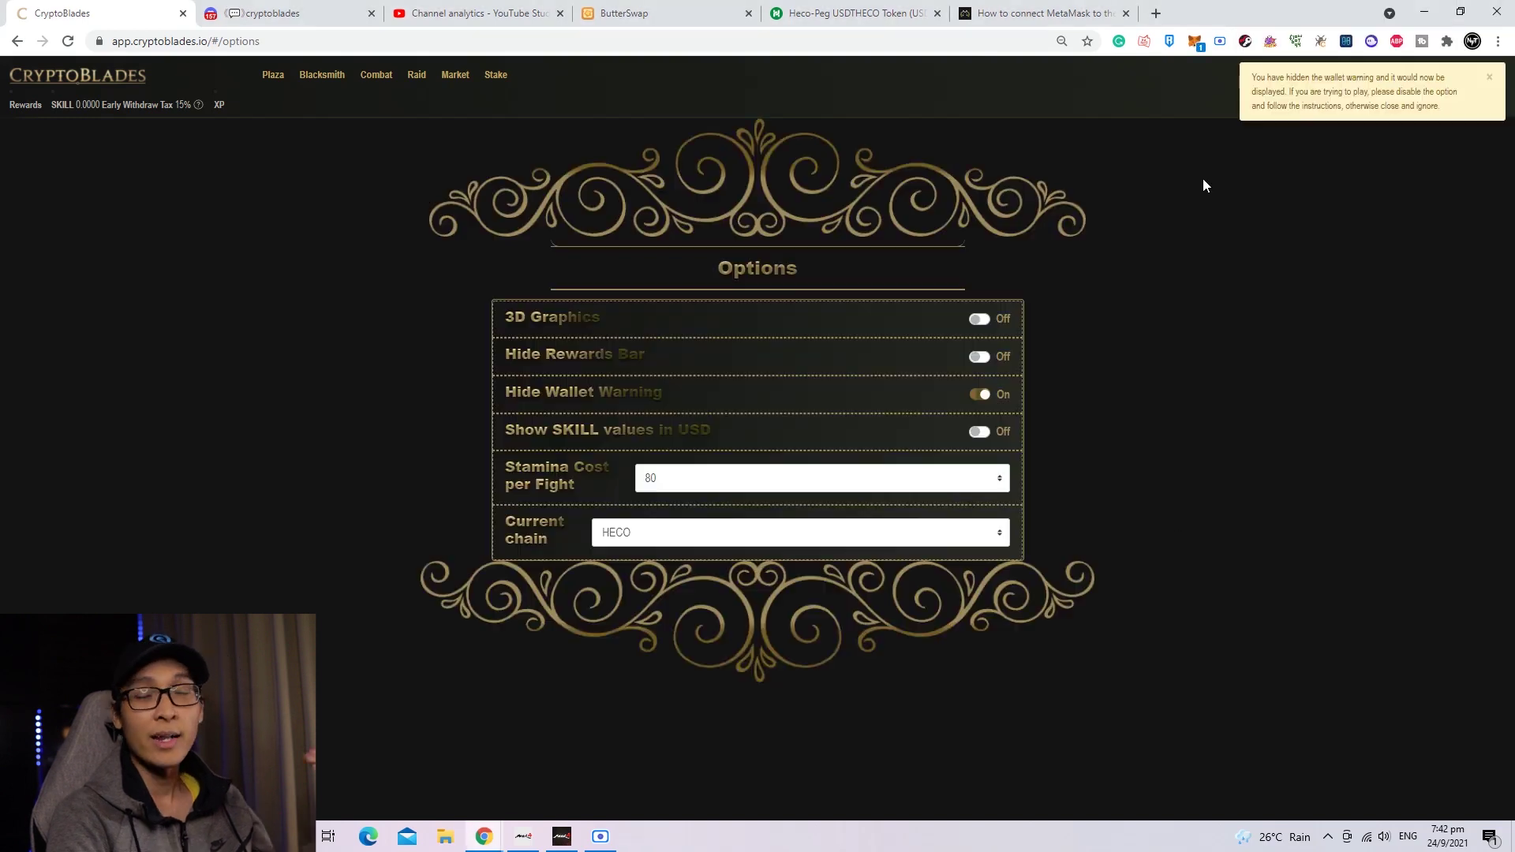
click(1199, 42)
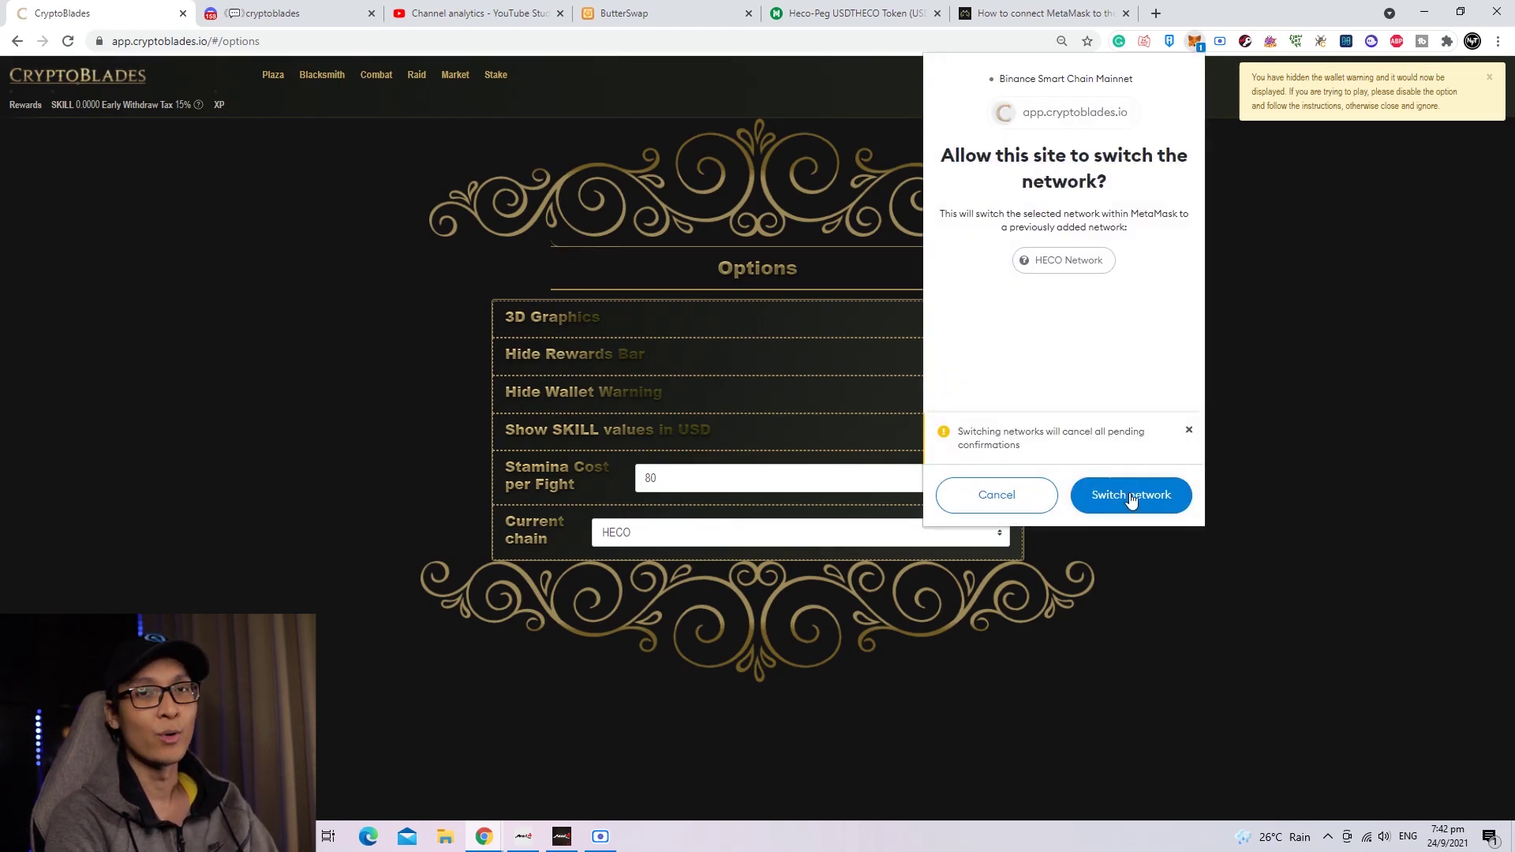
click(1131, 496)
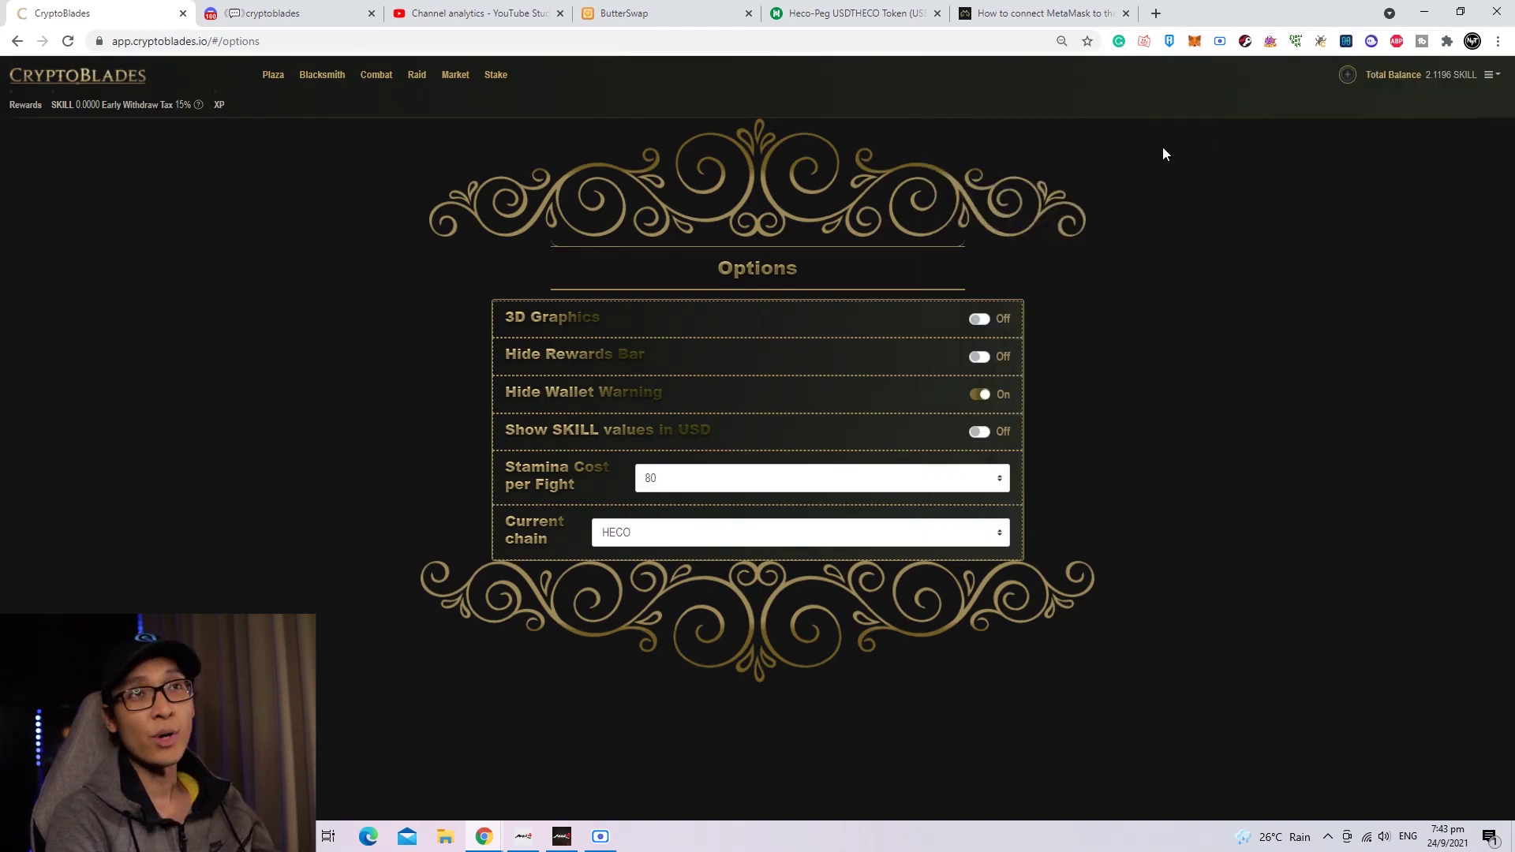
click(1195, 45)
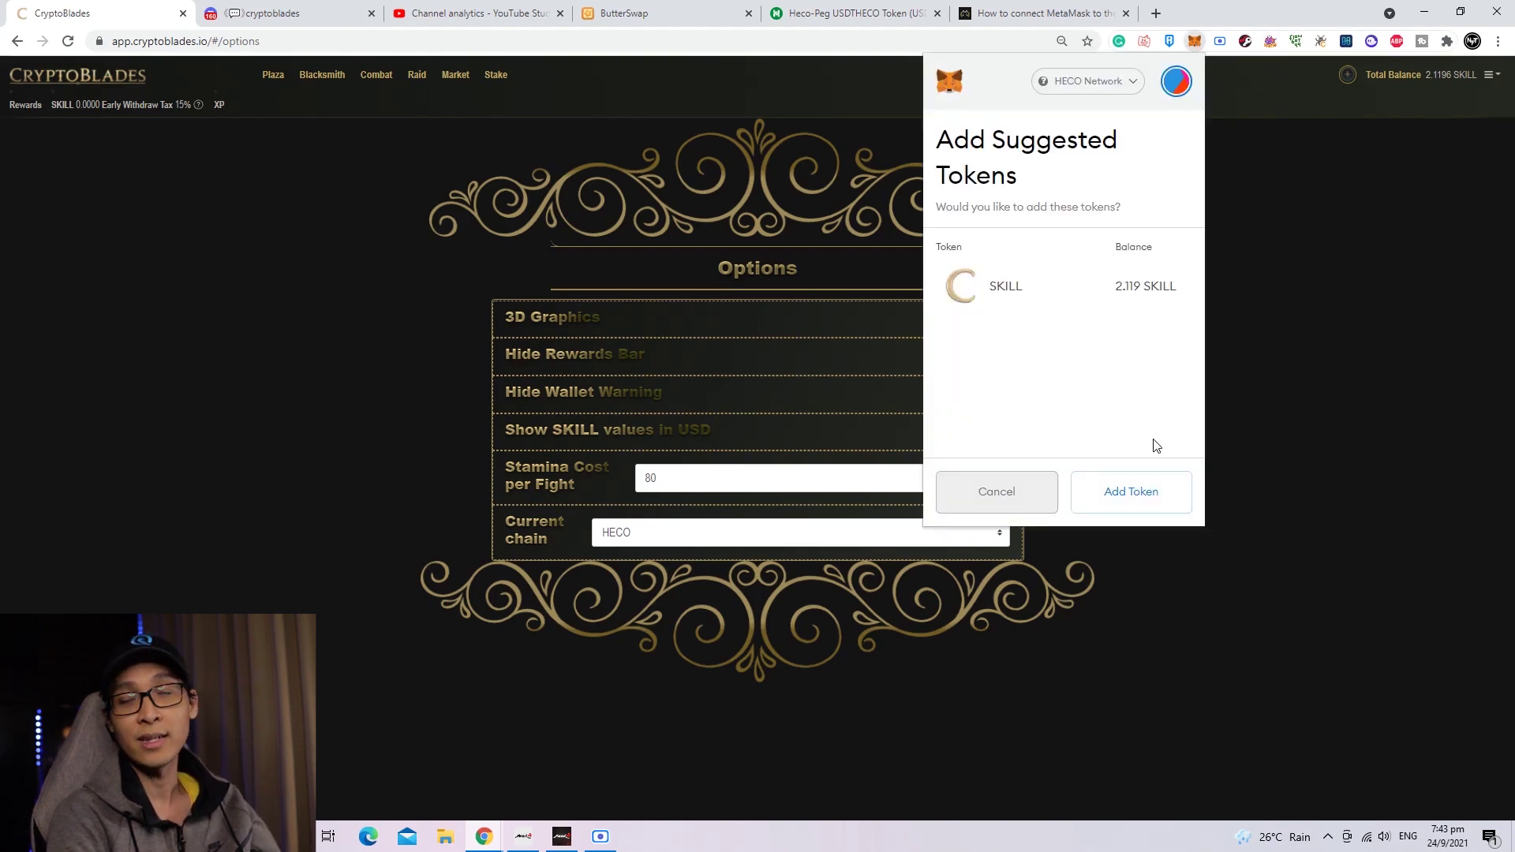
click(1144, 498)
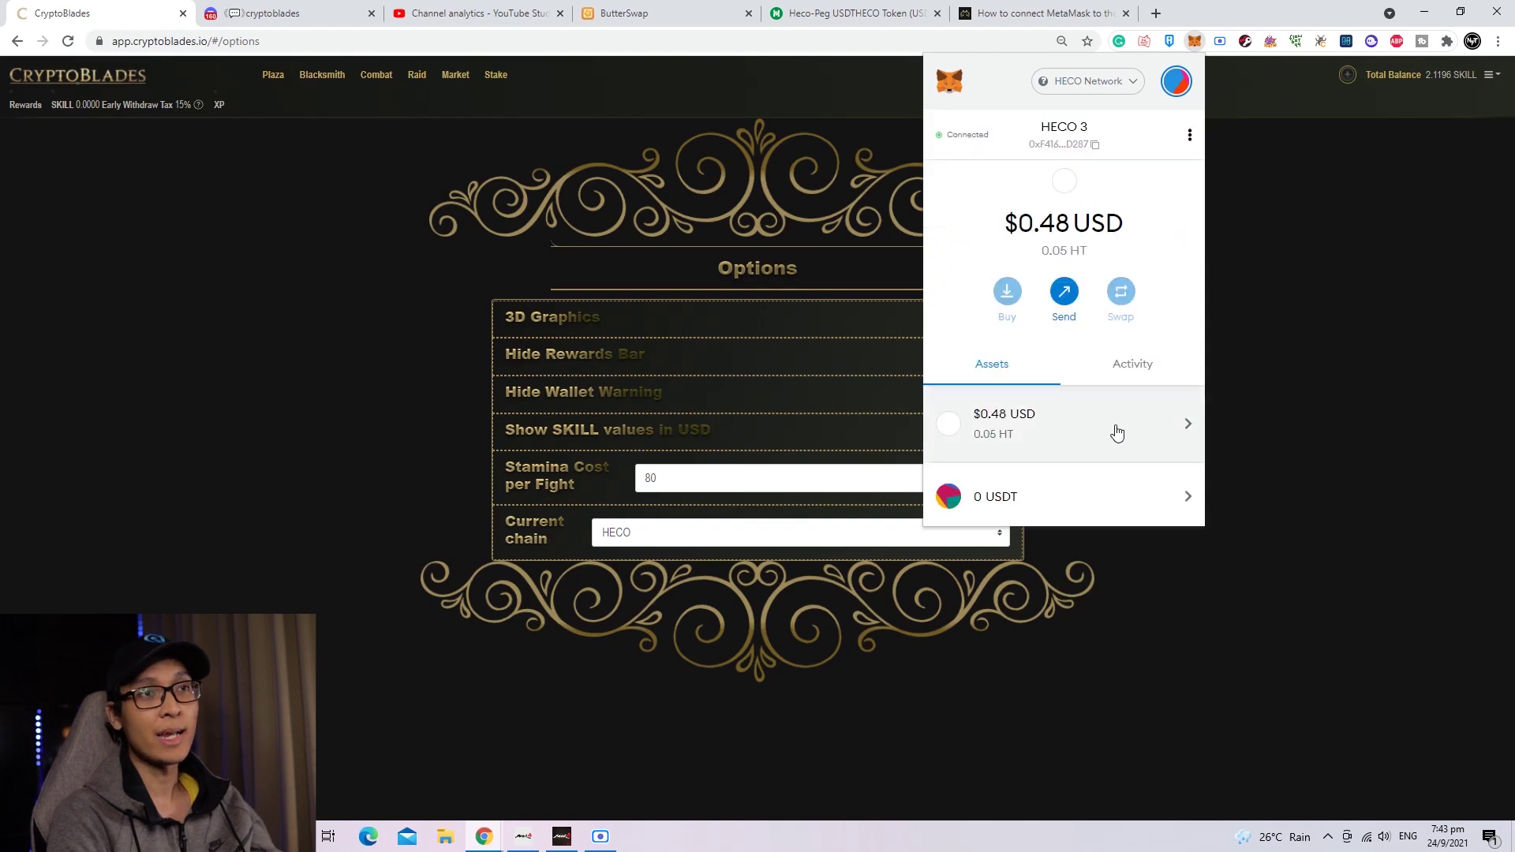